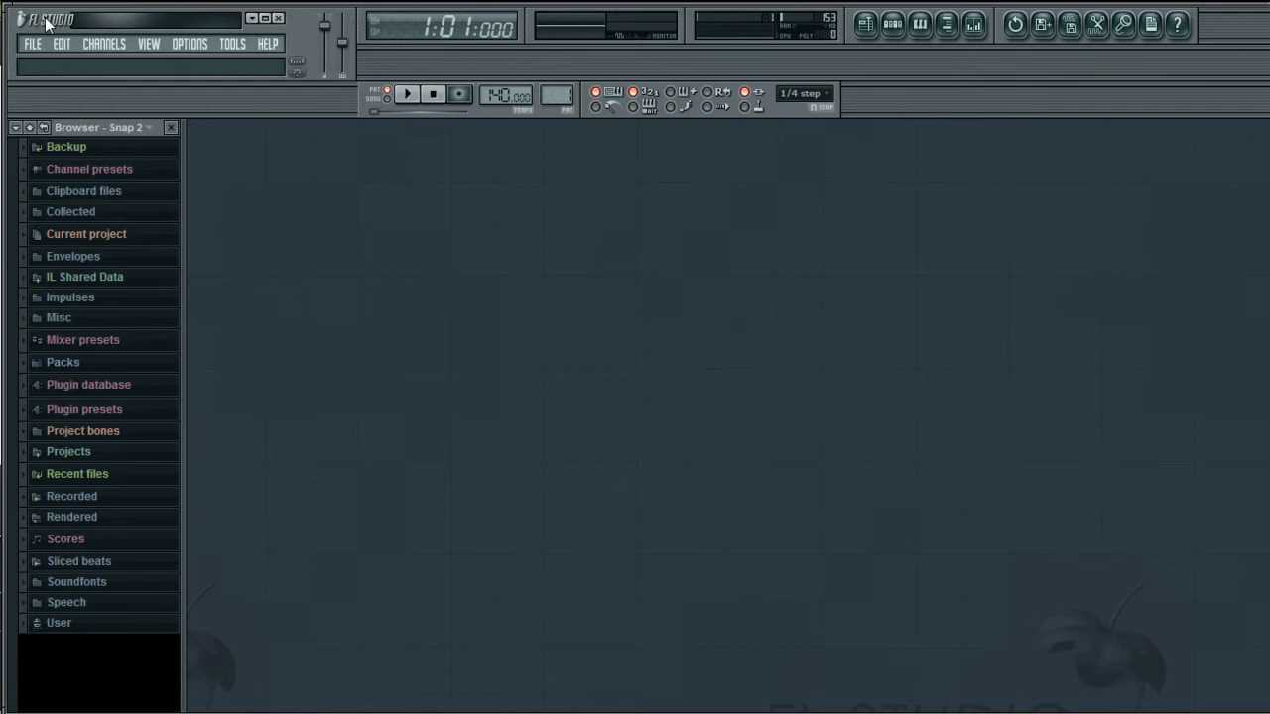
# - Open the playlist with its empty tracks for arranging patterns
pyautogui.click(49, 17)
pyautogui.click(865, 26)
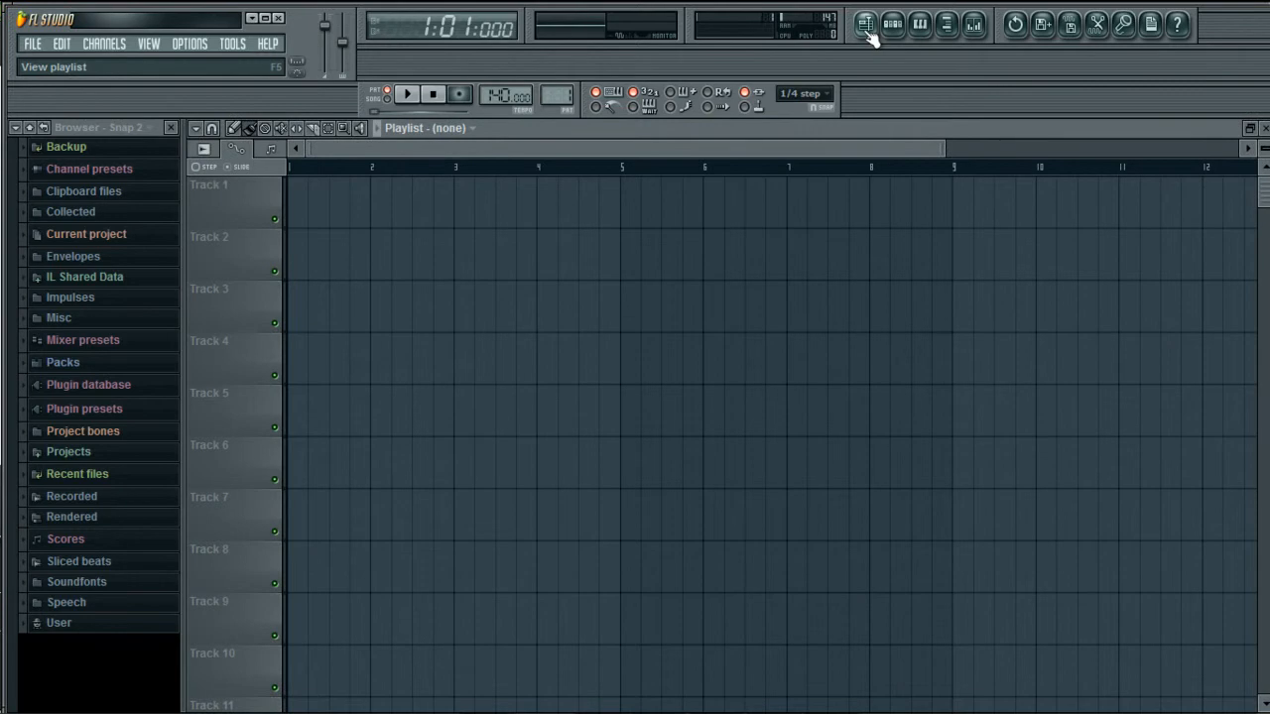
pyautogui.click(867, 31)
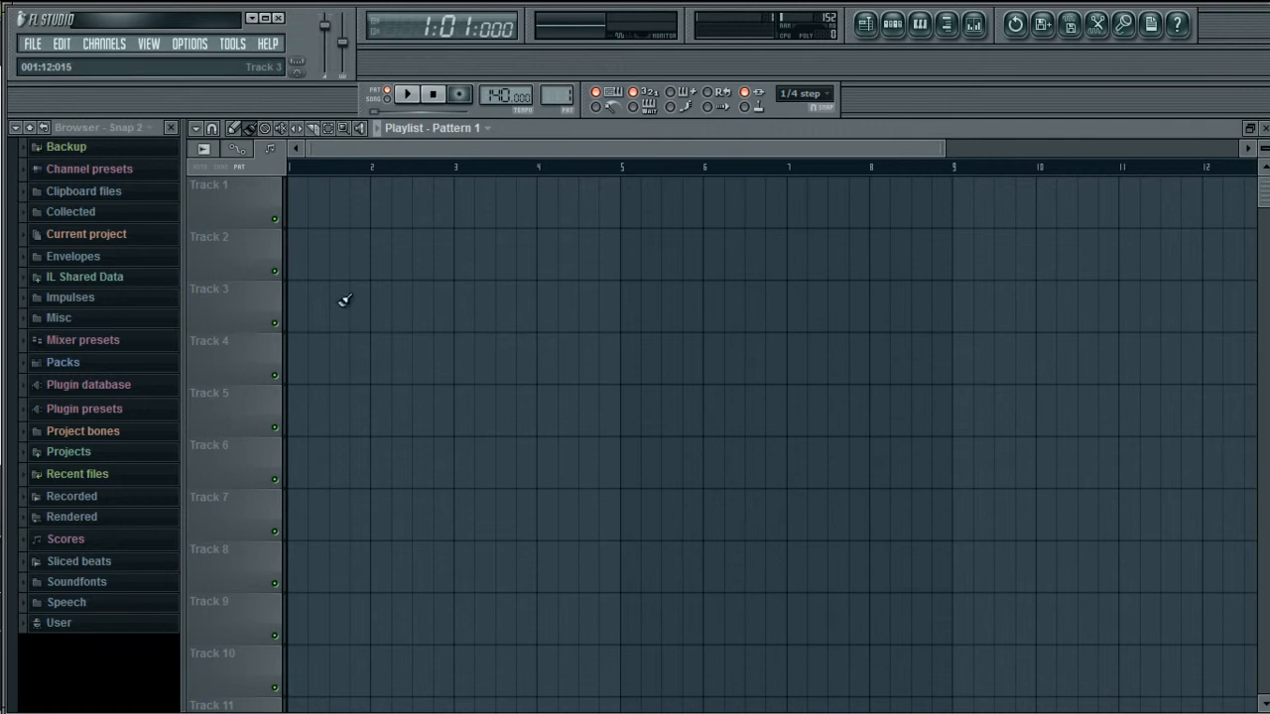
# - Place Pattern 1 at bars 1 and 2 of Track 1 and at bar 1 of Track 2, stretching the Track 2 clip to 2.5 bars
pyautogui.click(294, 208)
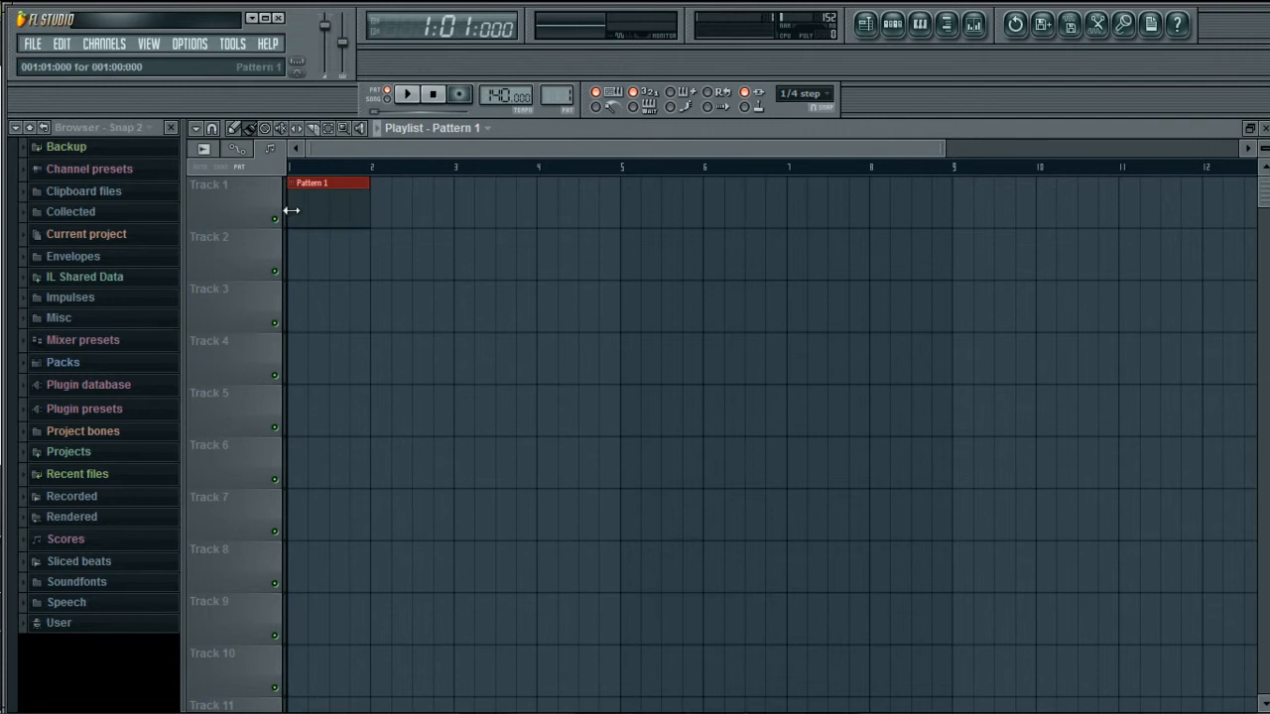
pyautogui.click(380, 199)
pyautogui.click(294, 261)
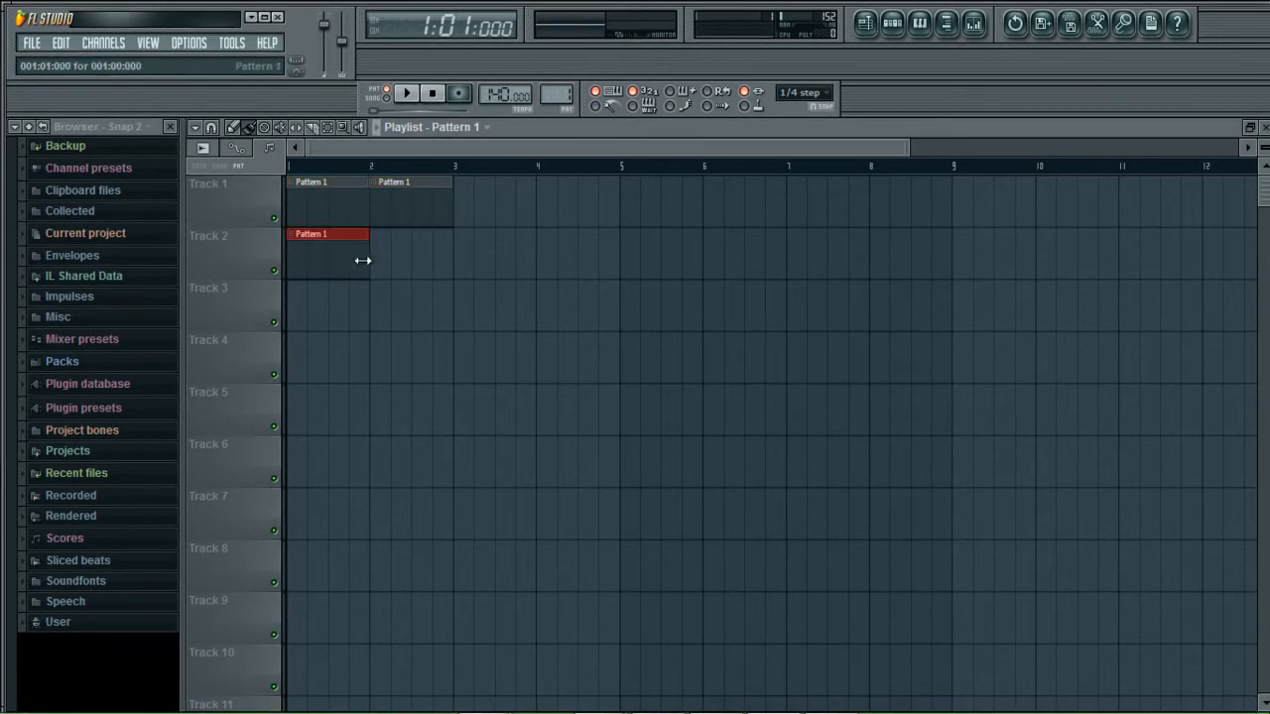
pyautogui.moveTo(369, 262); pyautogui.dragTo(496, 275)
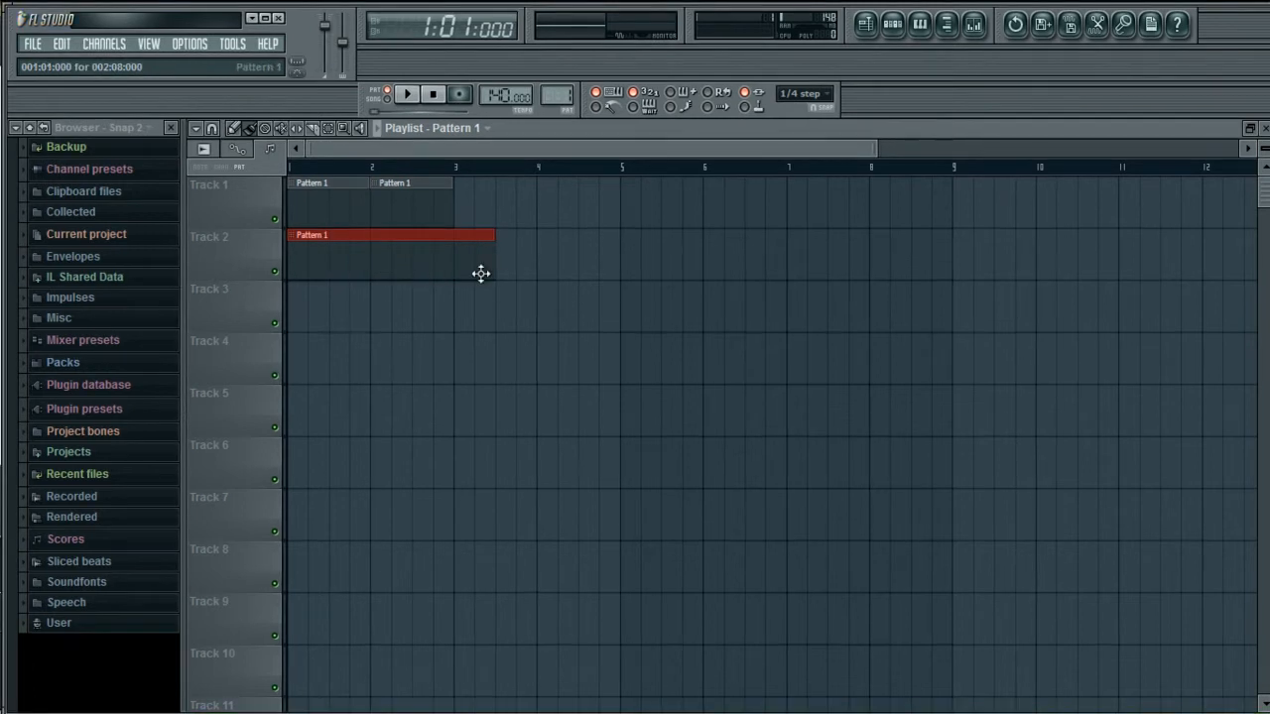
# - Show the step sequencer and try out steps on the Kick channel, clearing them again
pyautogui.click(894, 29)
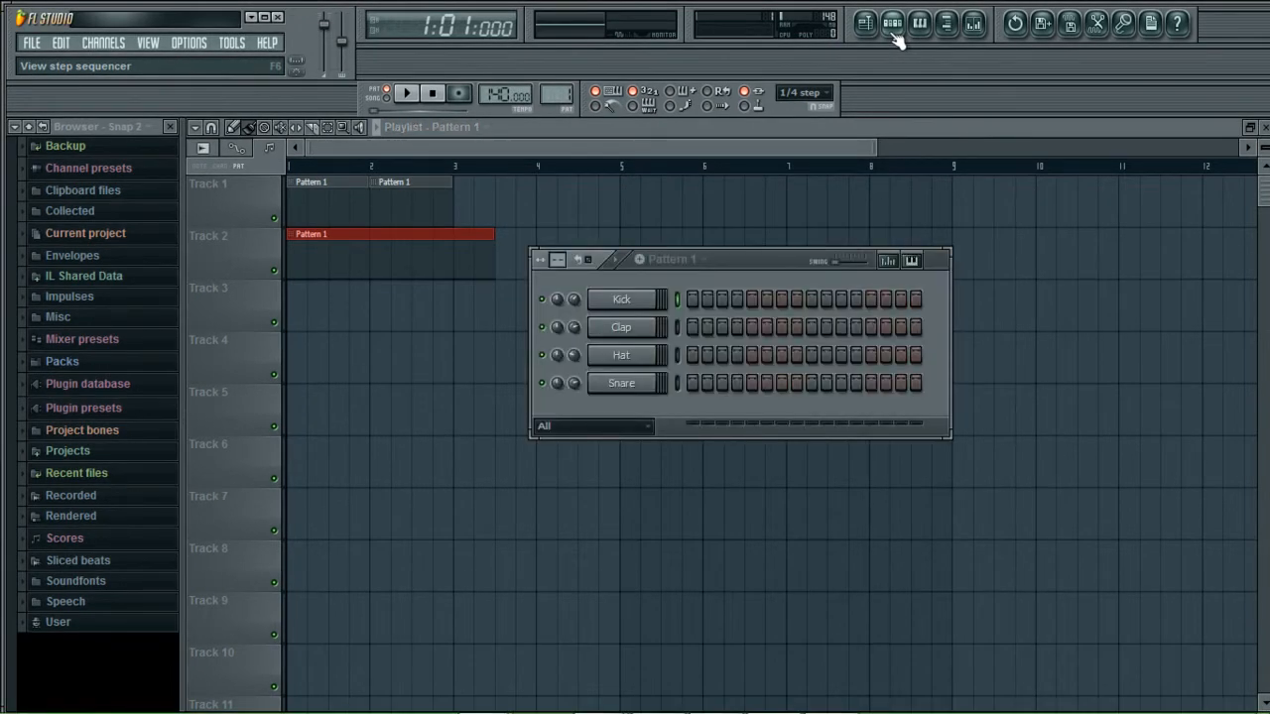
pyautogui.moveTo(764, 258)
pyautogui.mouseDown()
pyautogui.moveTo(722, 262)
pyautogui.moveTo(778, 270)
pyautogui.mouseUp()
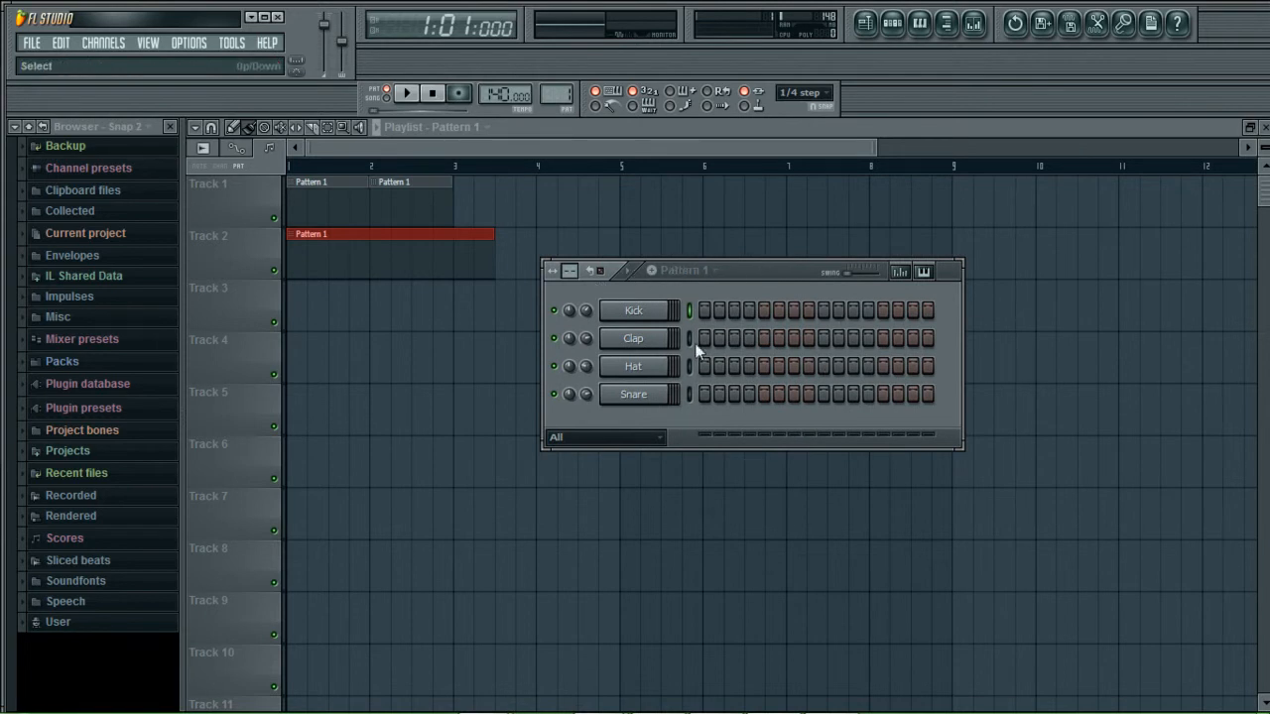
pyautogui.click(704, 312)
pyautogui.rightClick(793, 311)
pyautogui.rightClick(734, 311)
pyautogui.rightClick(705, 311)
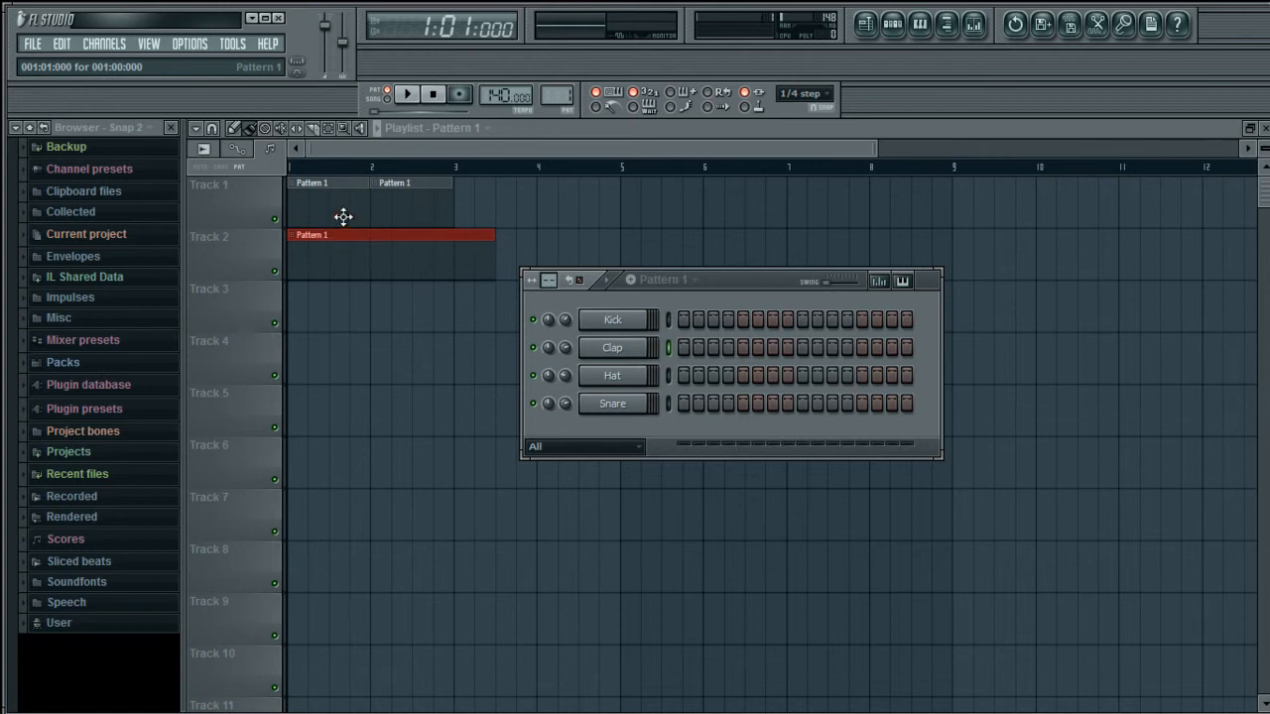
# - Delete all the Pattern 1 clips from Track 1 and Track 2 of the playlist
pyautogui.click(254, 130)
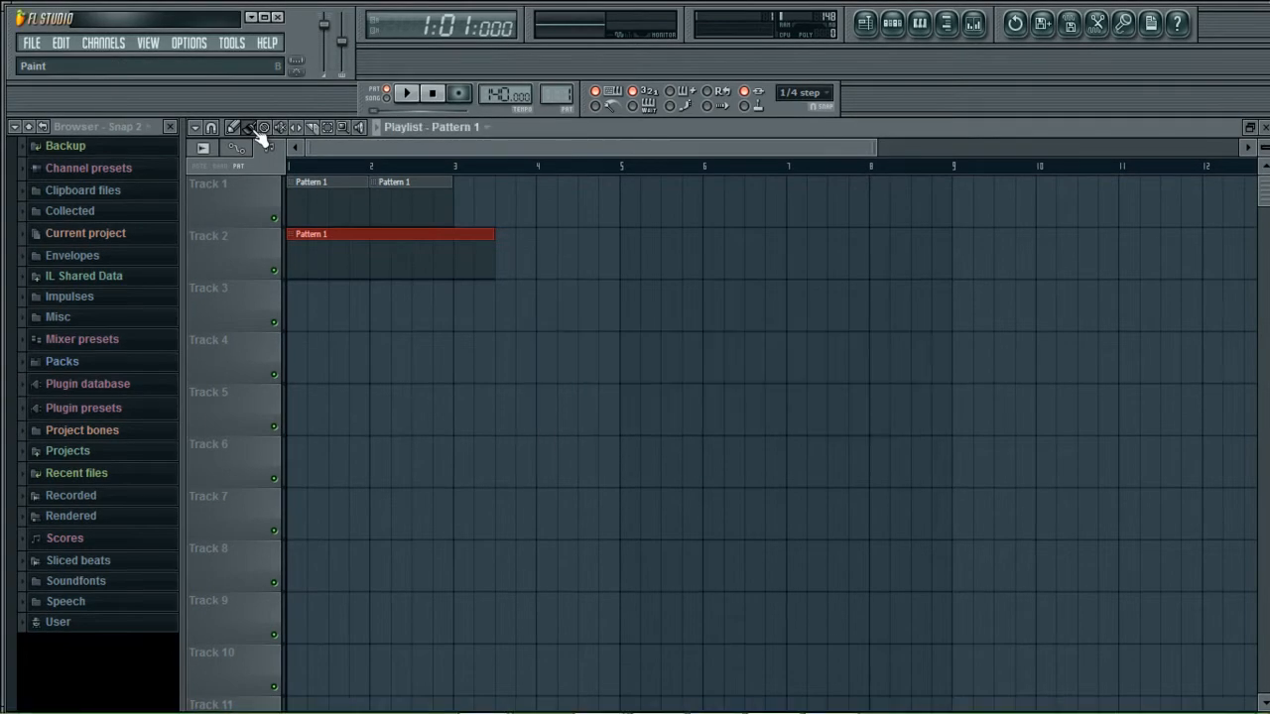
pyautogui.rightClick(332, 190)
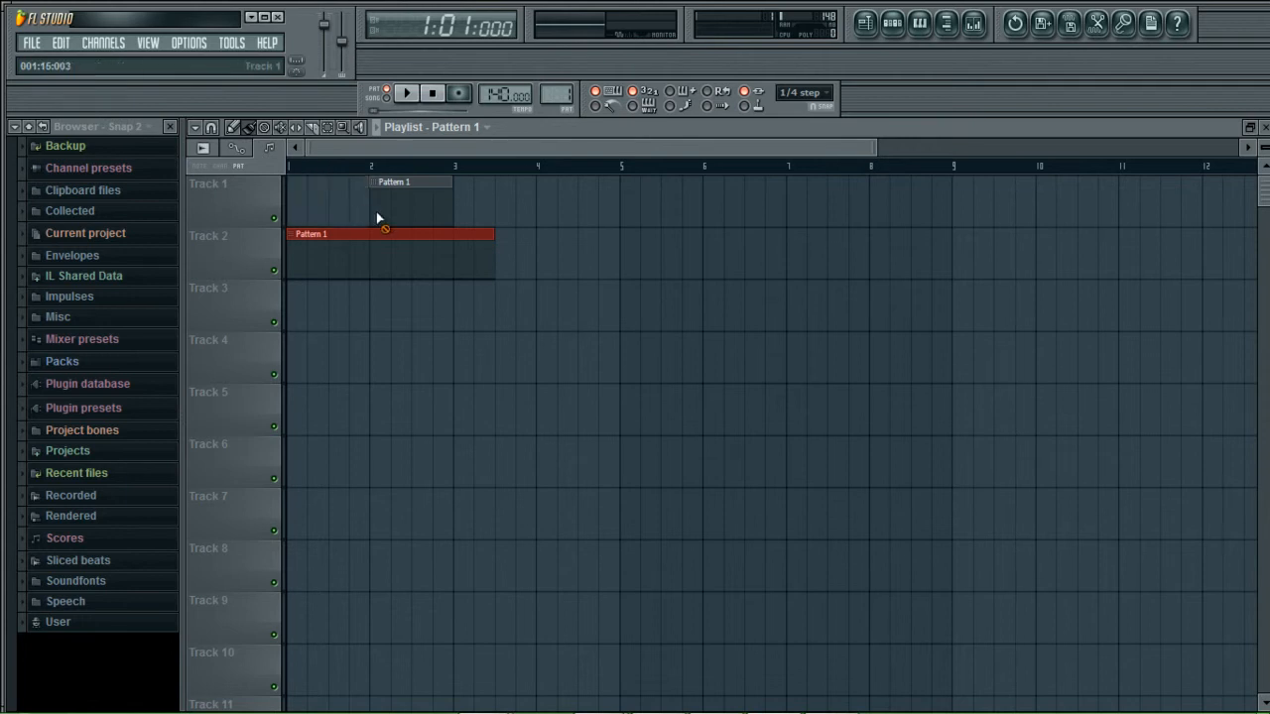
# - Program the Kick channel of Pattern 1 on steps 1, 5, 9 and 13 in the step sequencer
pyautogui.click(899, 28)
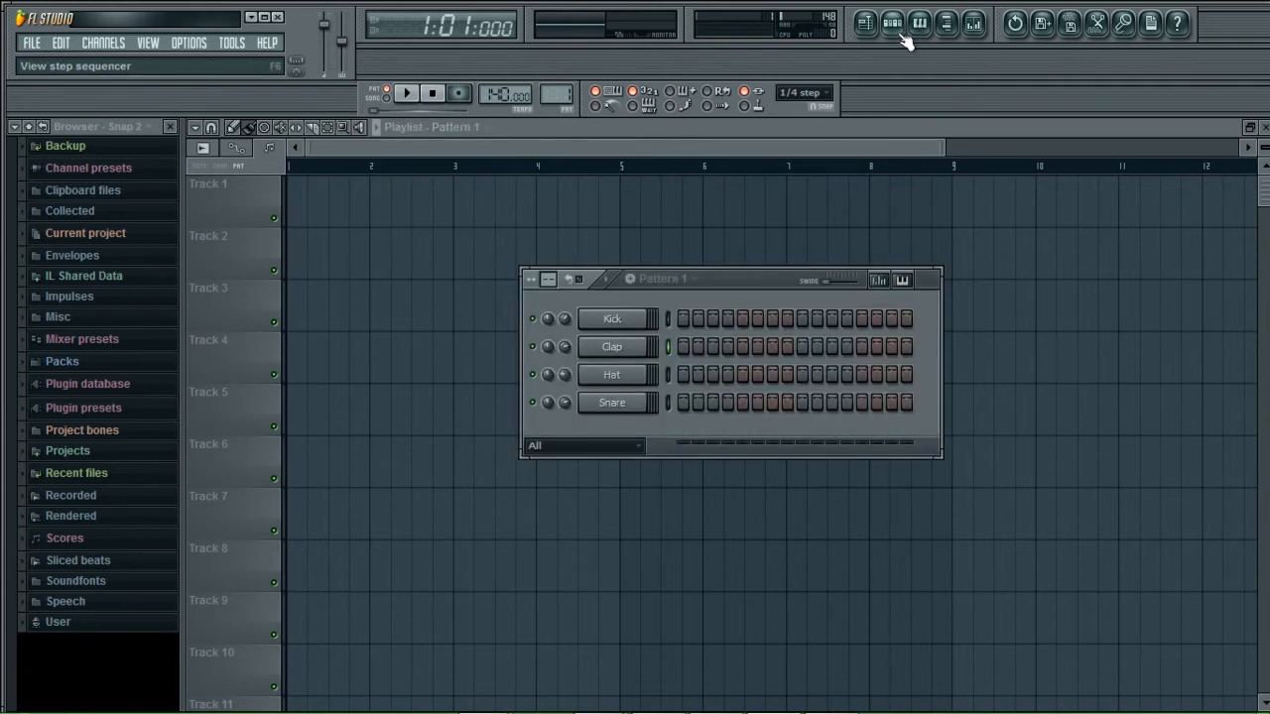
pyautogui.moveTo(753, 273); pyautogui.dragTo(844, 236)
pyautogui.click(781, 280)
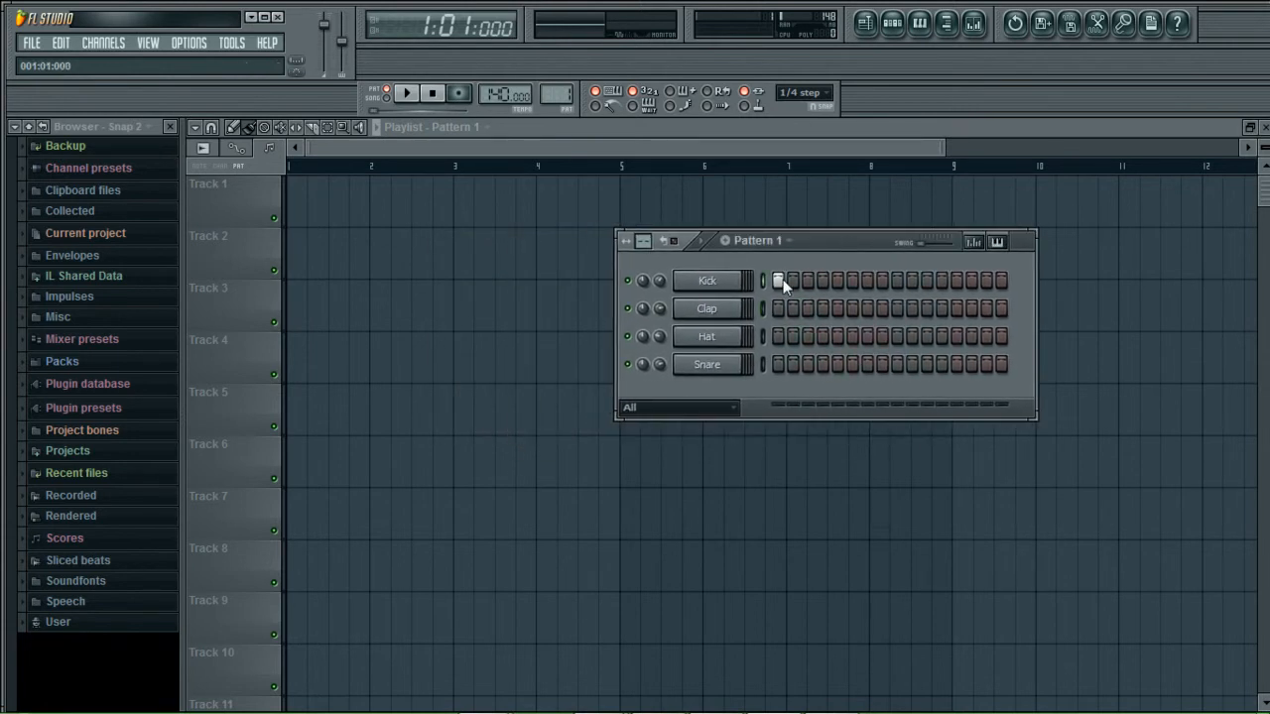
pyautogui.click(838, 281)
pyautogui.click(898, 281)
pyautogui.click(955, 280)
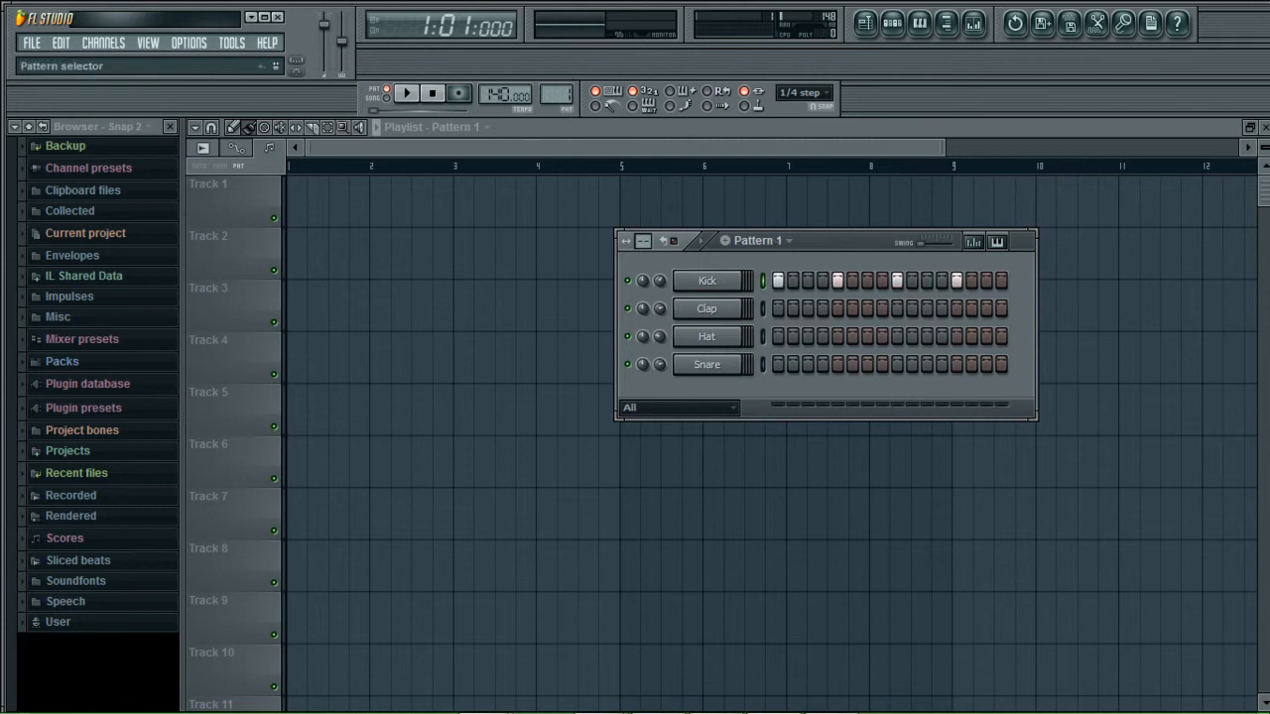
# - Switch to Pattern 2 and program the Clap channel on steps 5 and 13
pyautogui.scroll(1, 563, 94)
pyautogui.click(838, 308)
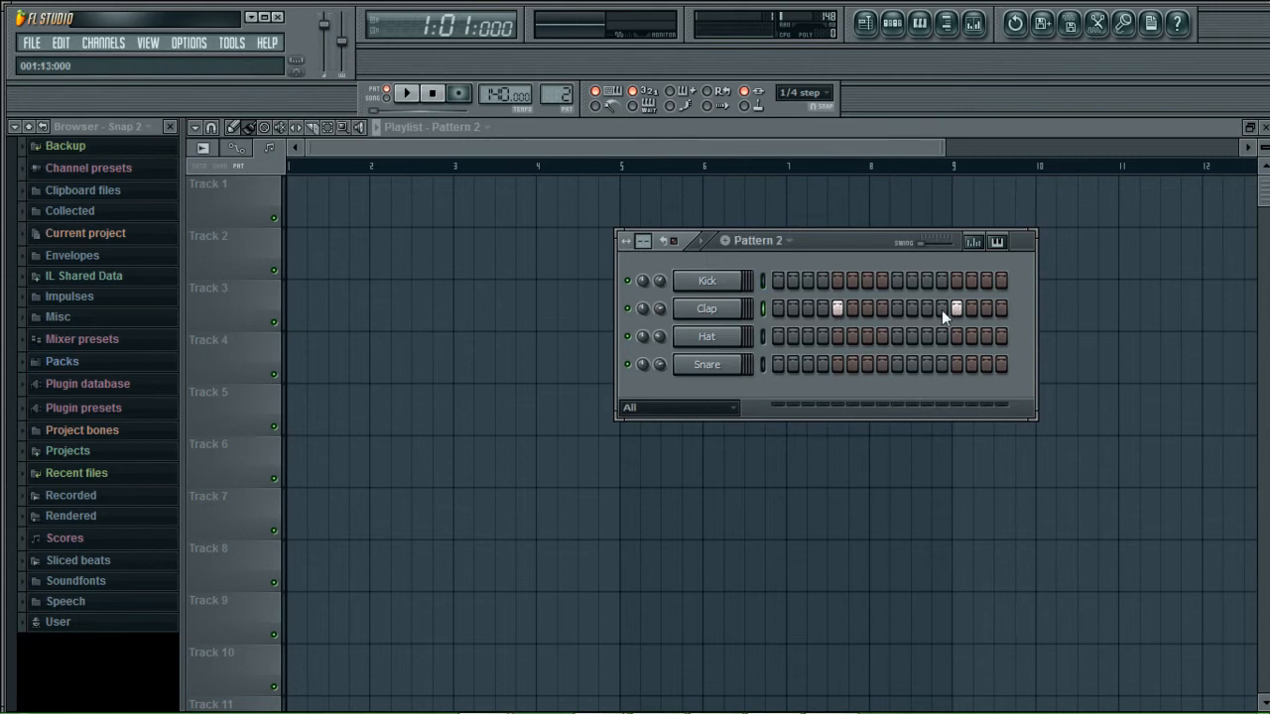
# - Place Pattern 1 on Track 1 and Pattern 2 on Track 2, both starting at bar 1 of the playlist
pyautogui.scroll(-1, 560, 94)
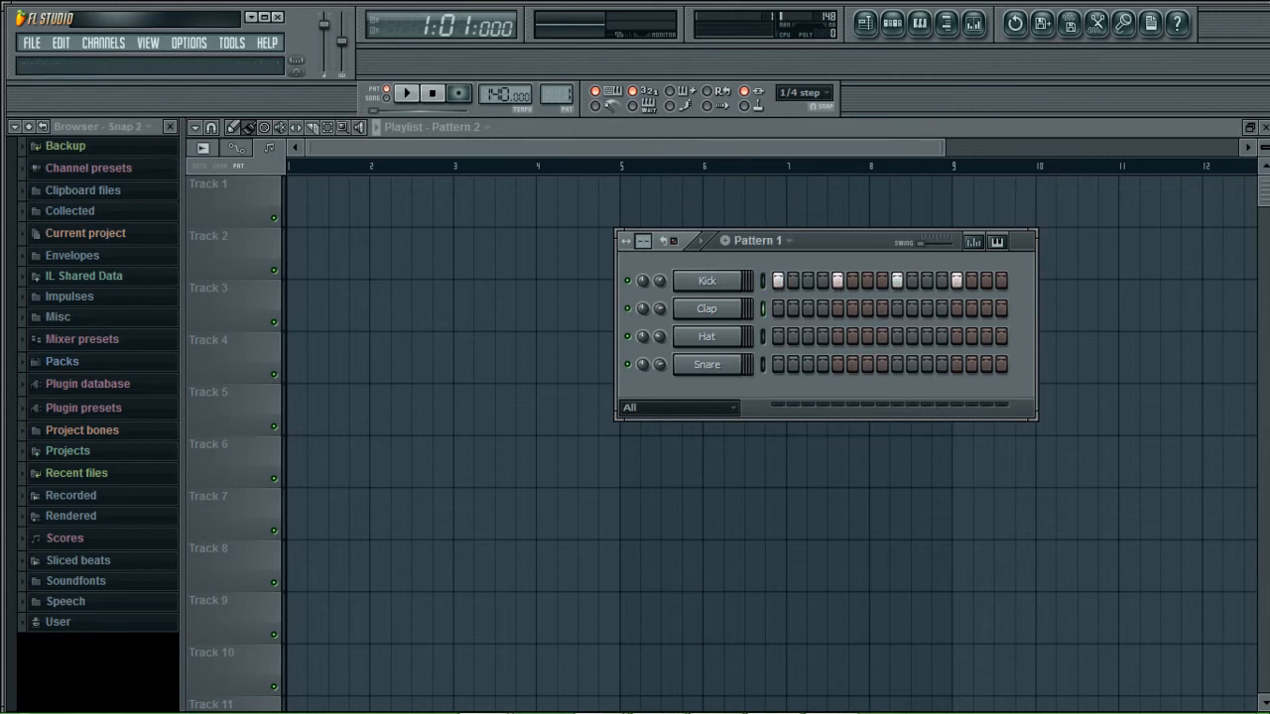
pyautogui.click(297, 208)
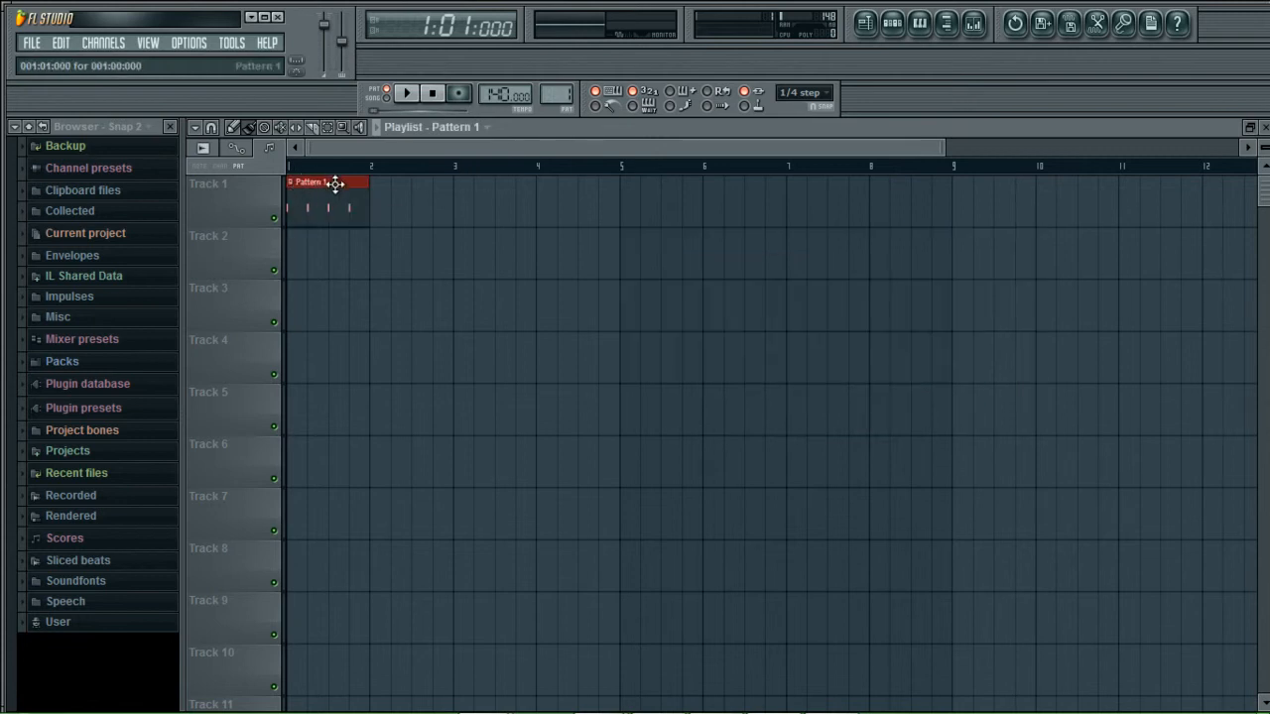
pyautogui.scroll(1, 556, 94)
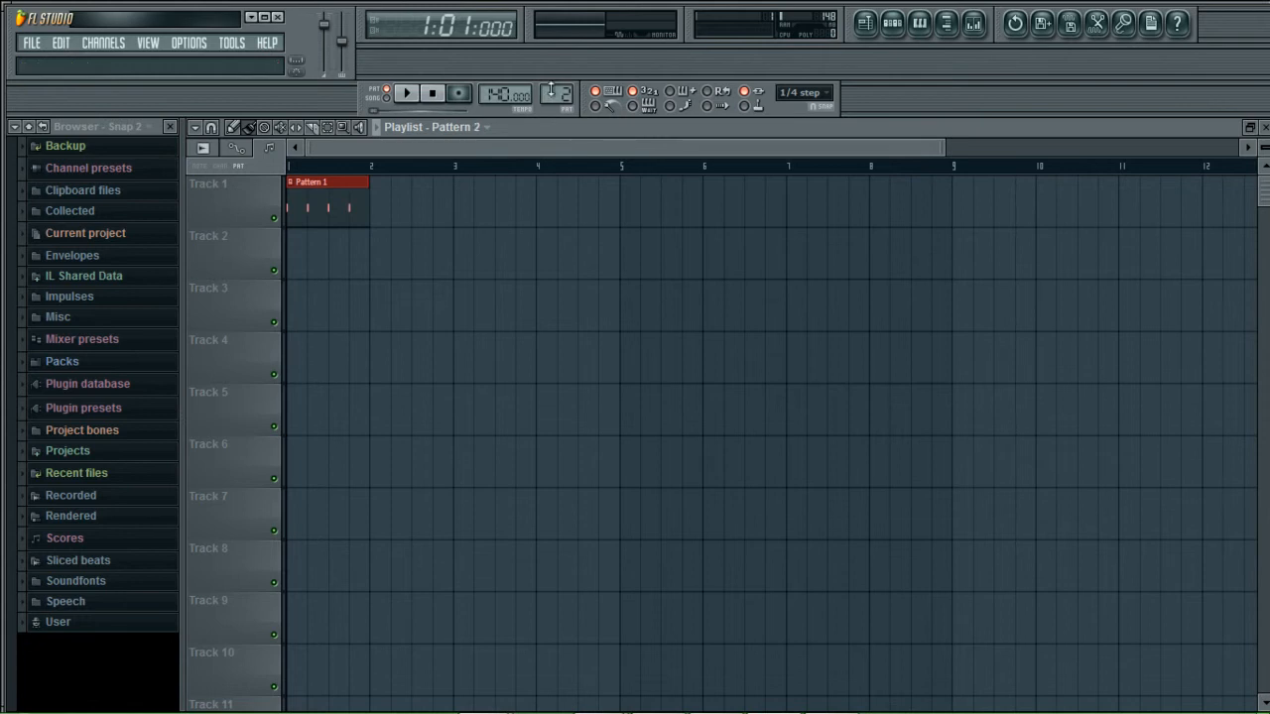
pyautogui.click(294, 265)
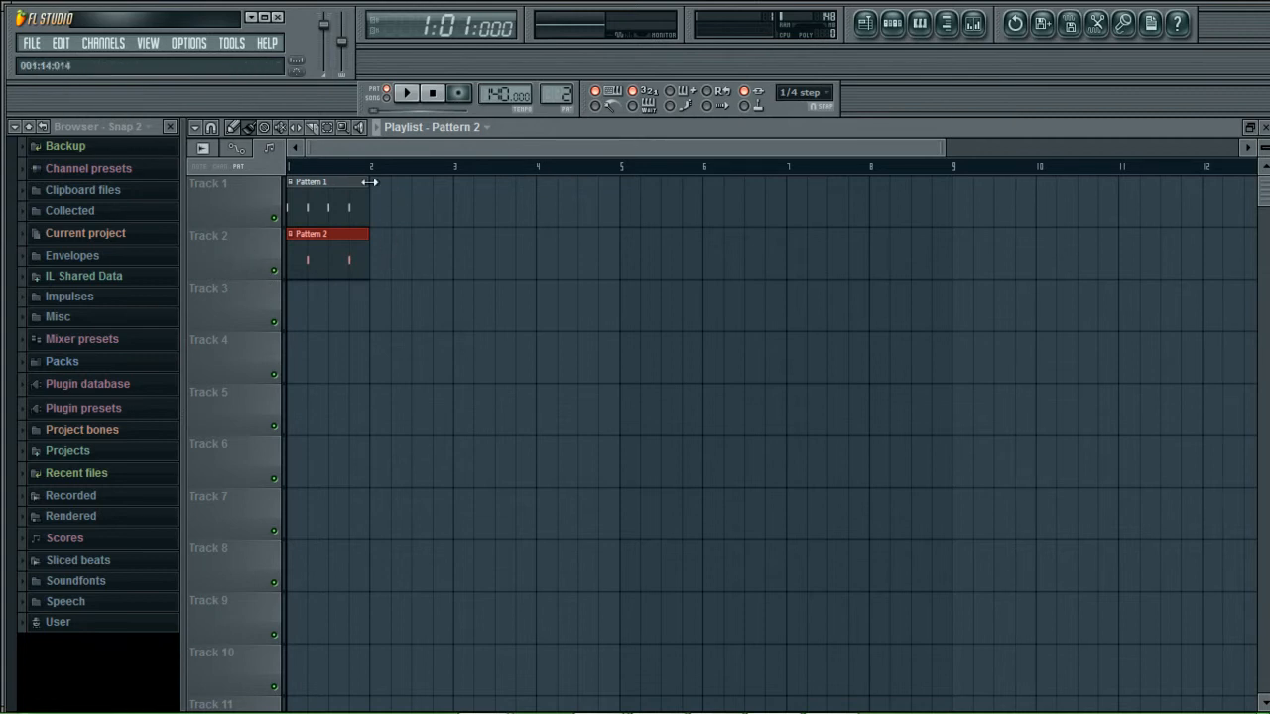
# - Switch playback to song mode and play the arrangement briefly before stopping it
pyautogui.click(392, 101)
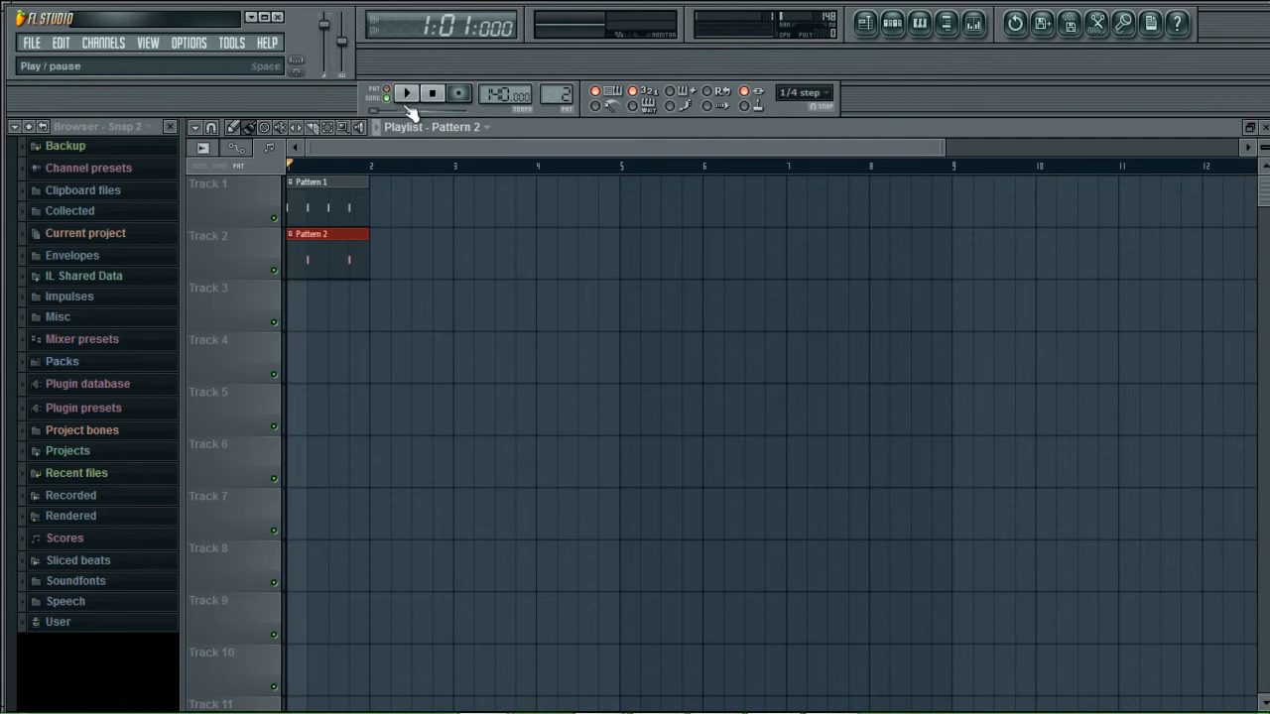
pyautogui.click(406, 96)
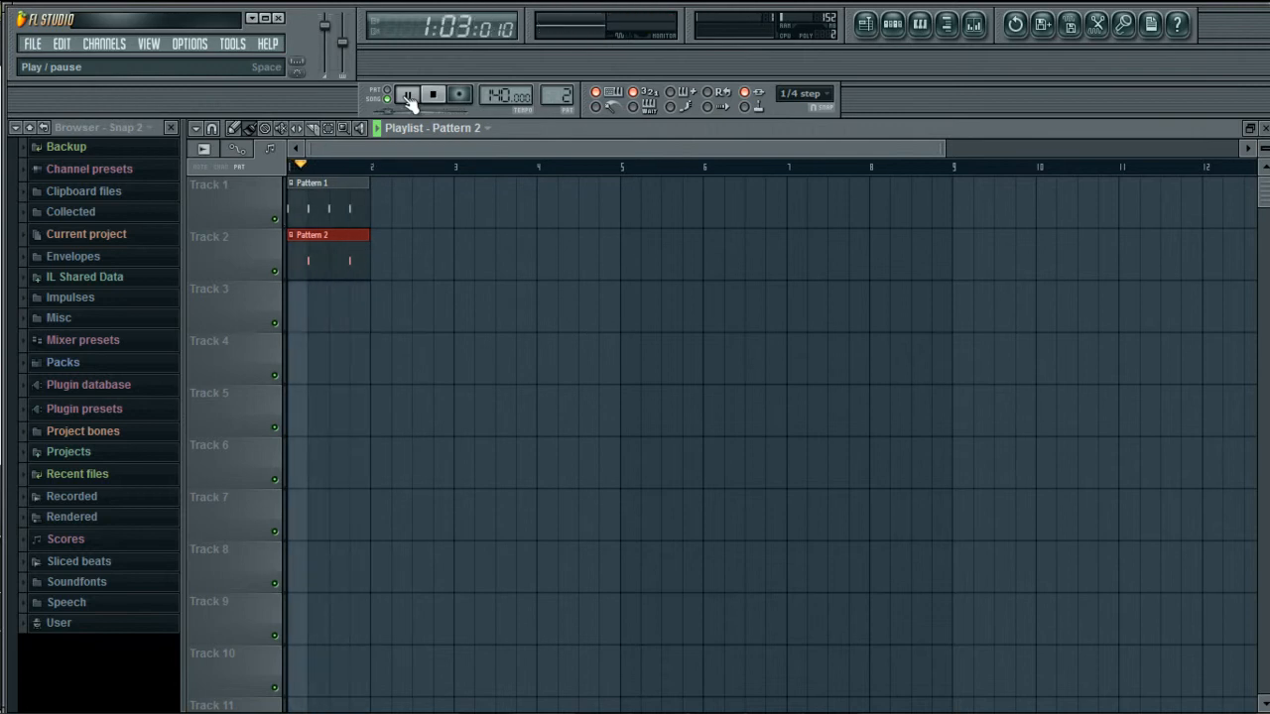
pyautogui.click(432, 96)
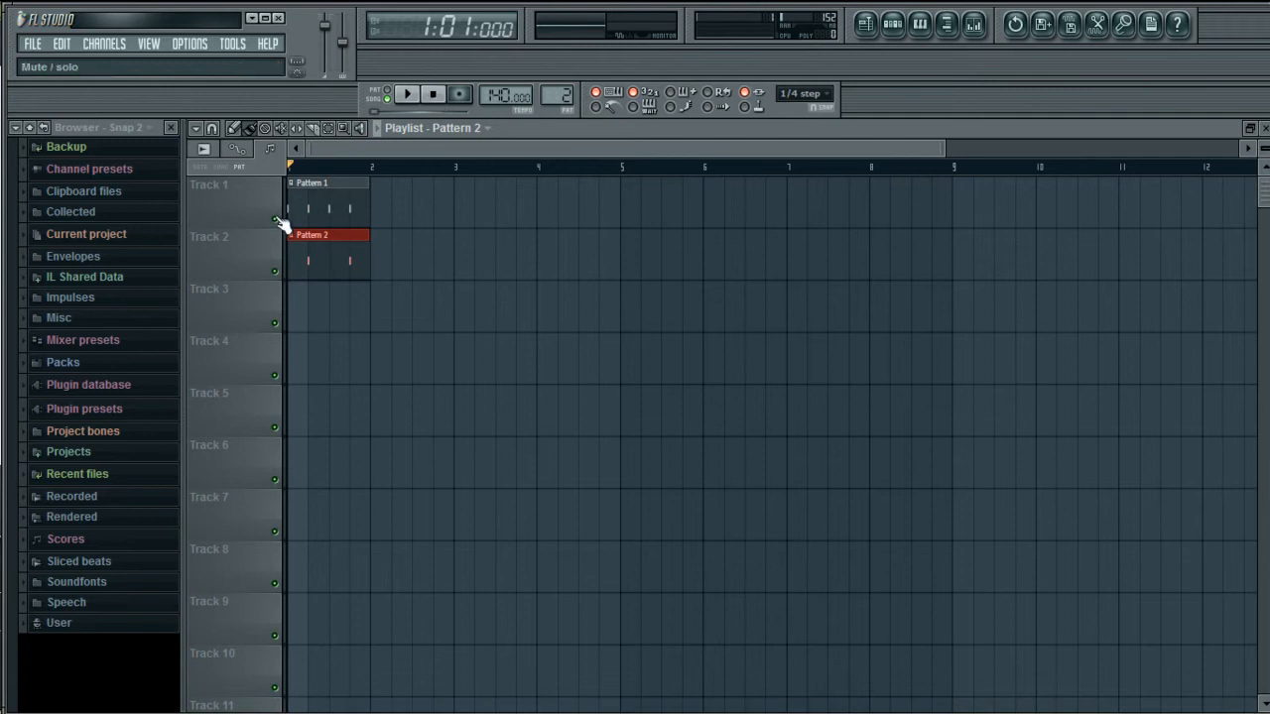
# - Audition the song while toggling the mutes of Track 2 and Track 1, ending with both tracks unmuted and playback stopped
pyautogui.click(275, 271)
pyautogui.click(275, 271)
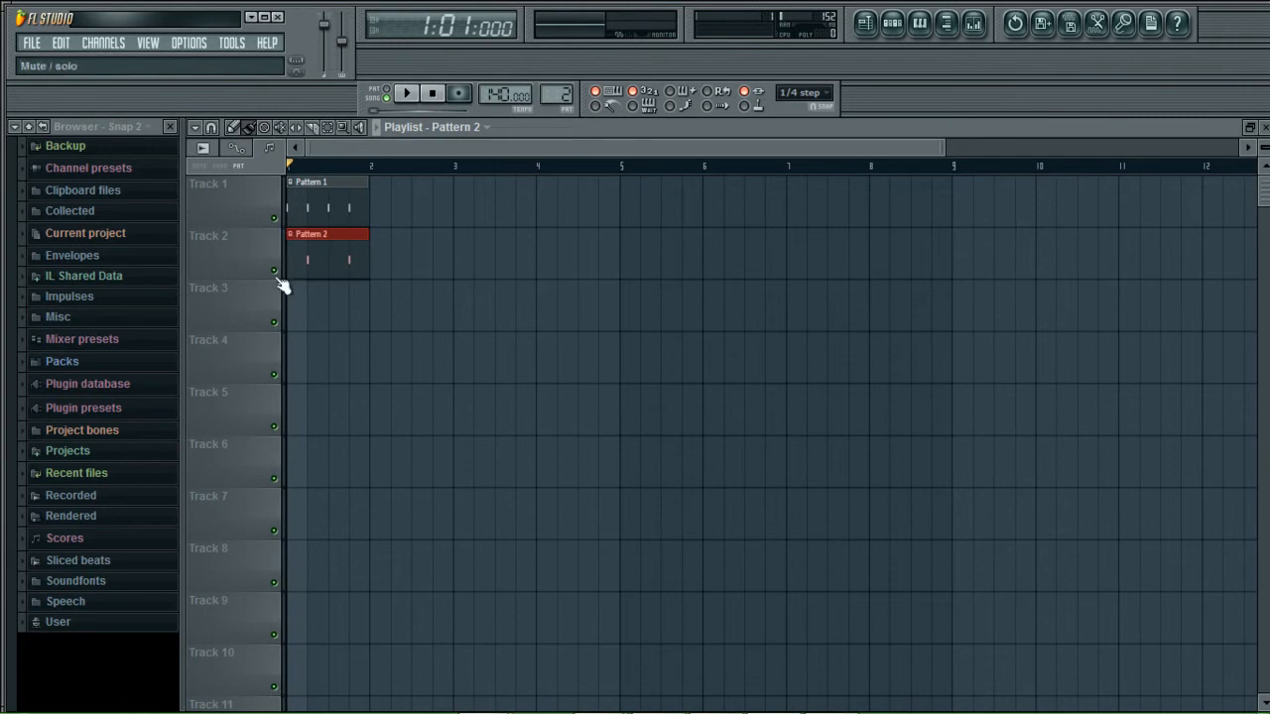
pyautogui.click(892, 22)
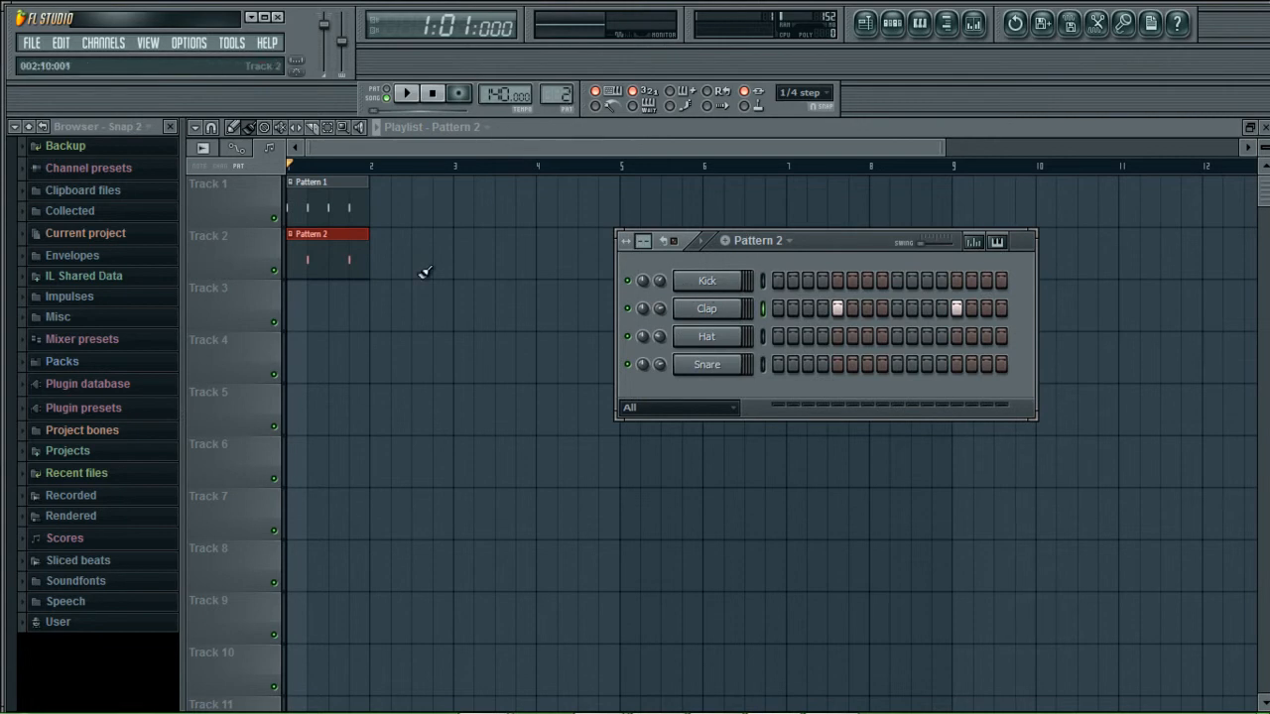
pyautogui.click(276, 274)
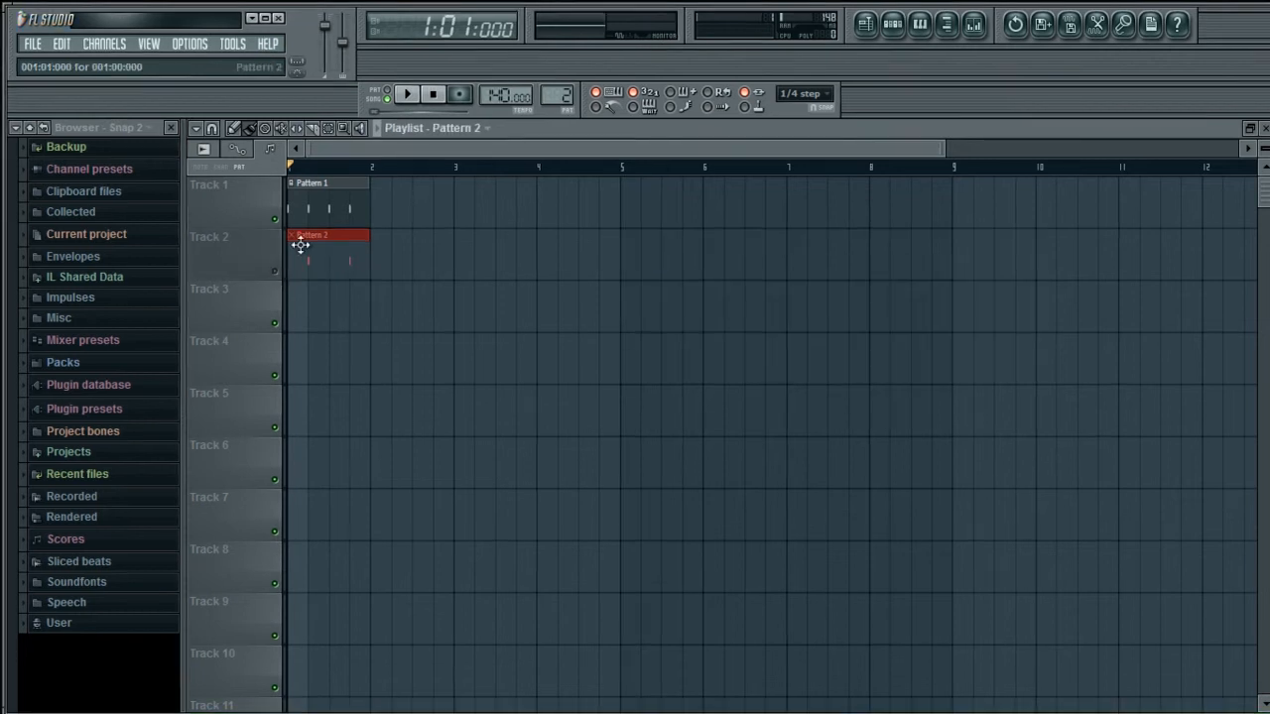
pyautogui.click(407, 97)
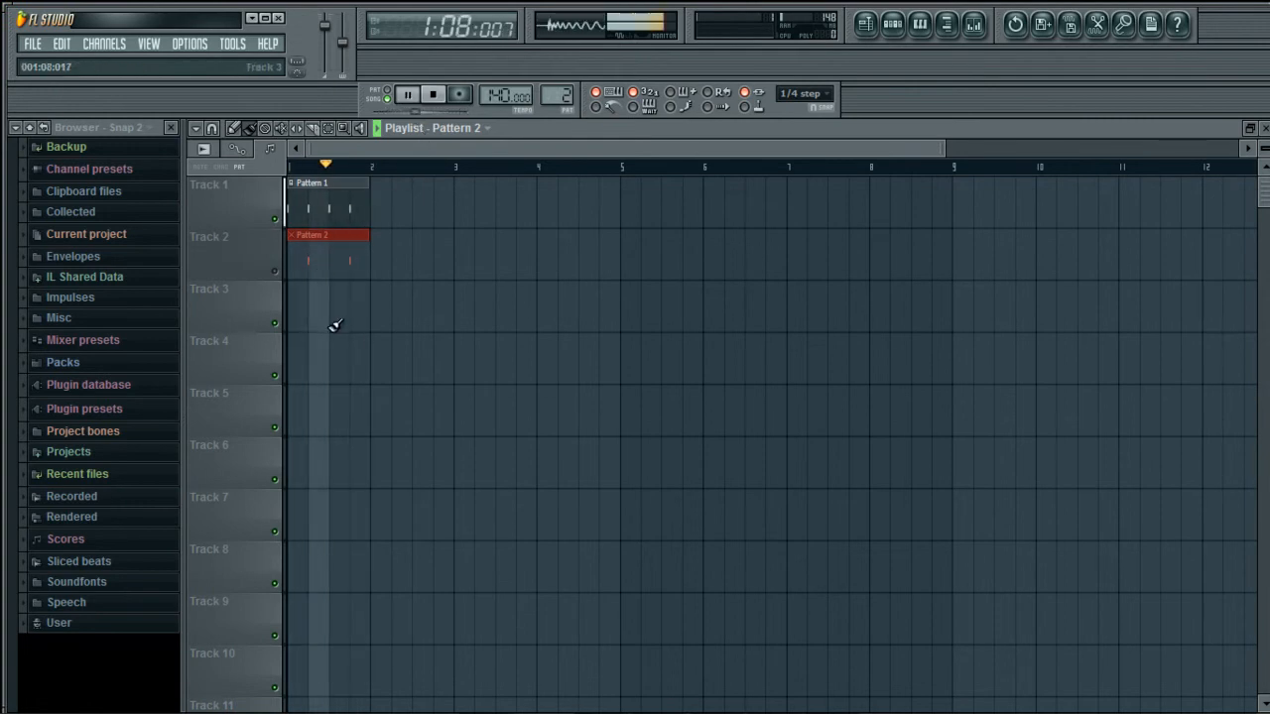
pyautogui.click(275, 271)
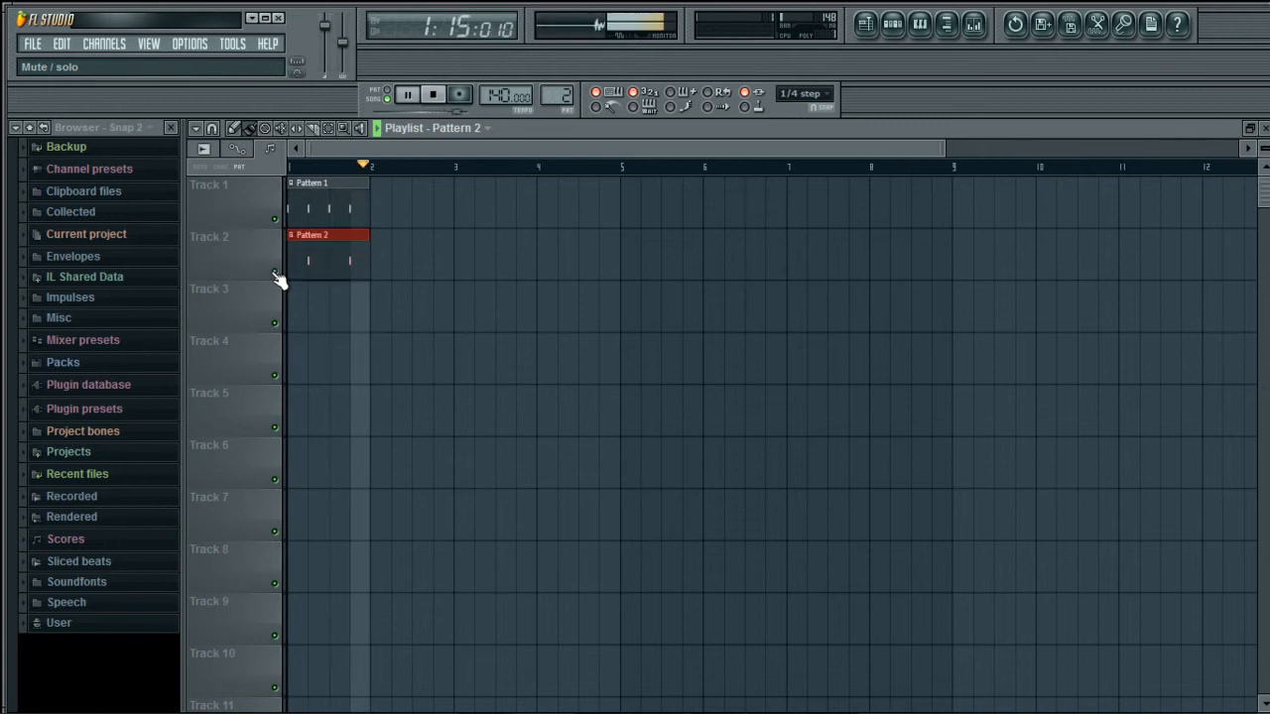
pyautogui.click(276, 219)
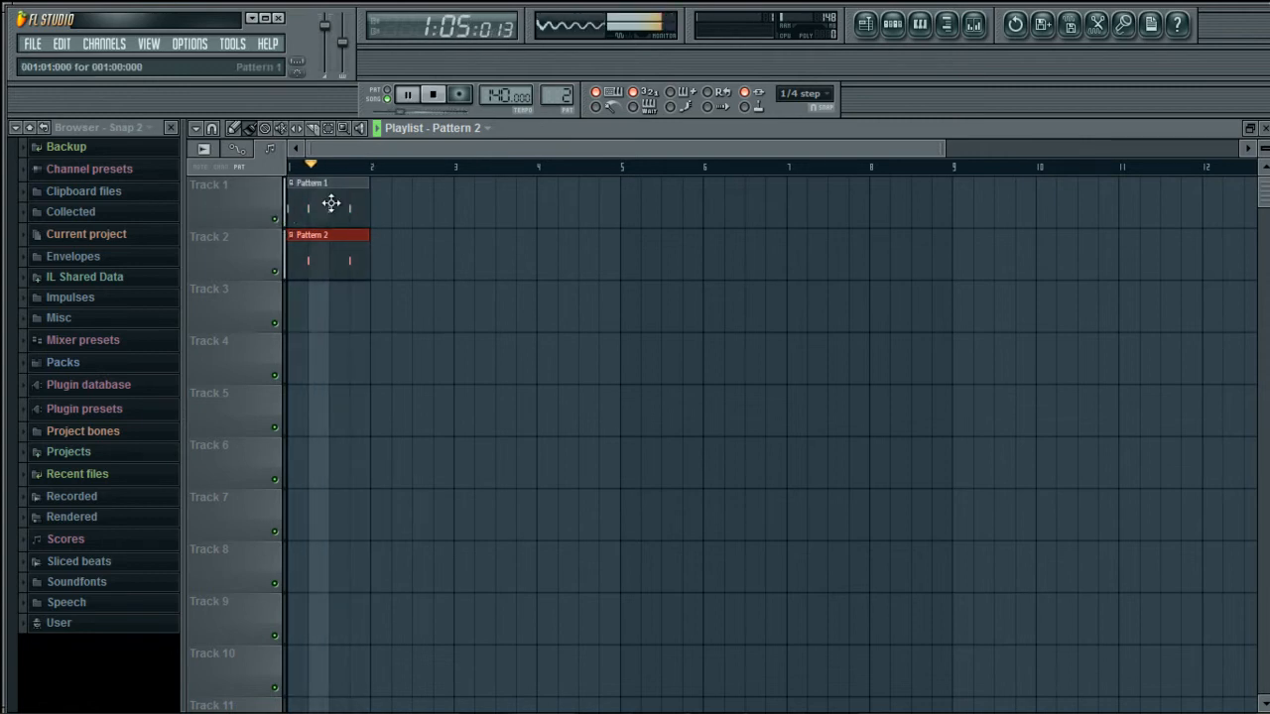
pyautogui.click(434, 99)
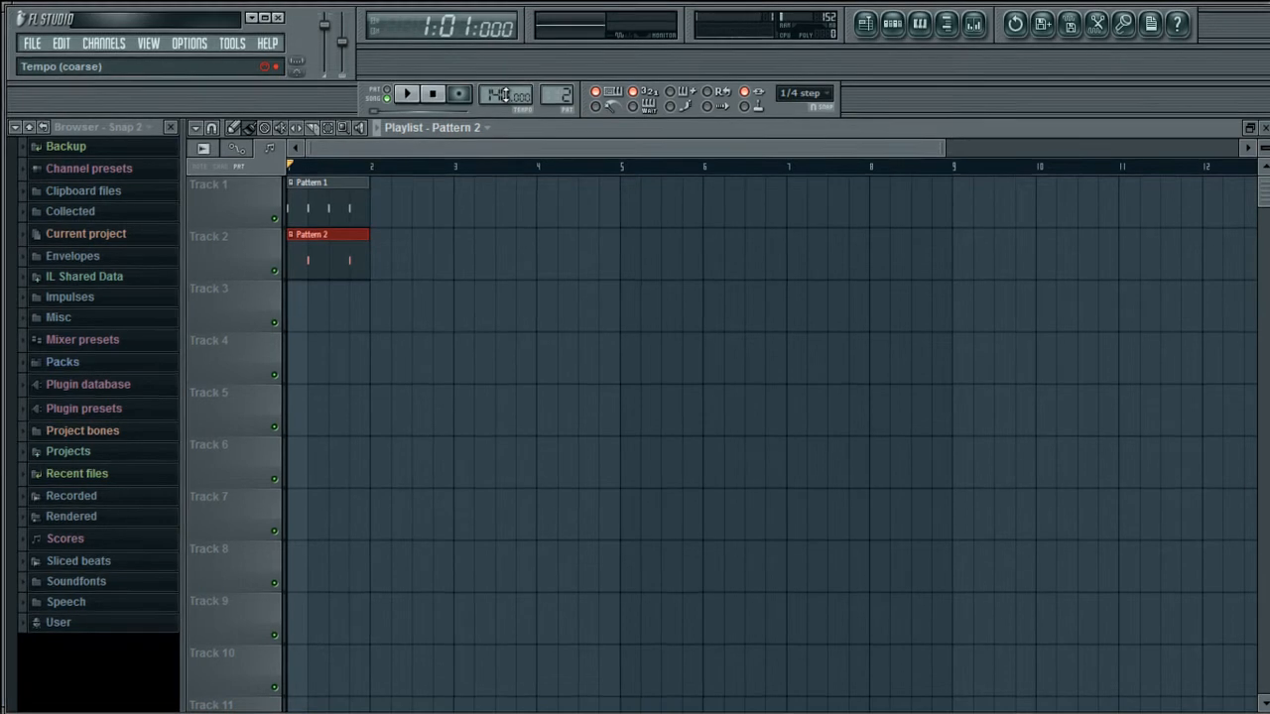
# - Set the project tempo to 110 BPM and audition the song at that speed
pyautogui.moveTo(506, 96)
pyautogui.mouseDown()
pyautogui.moveTo(504, 114)
pyautogui.moveTo(503, 75)
pyautogui.mouseUp()
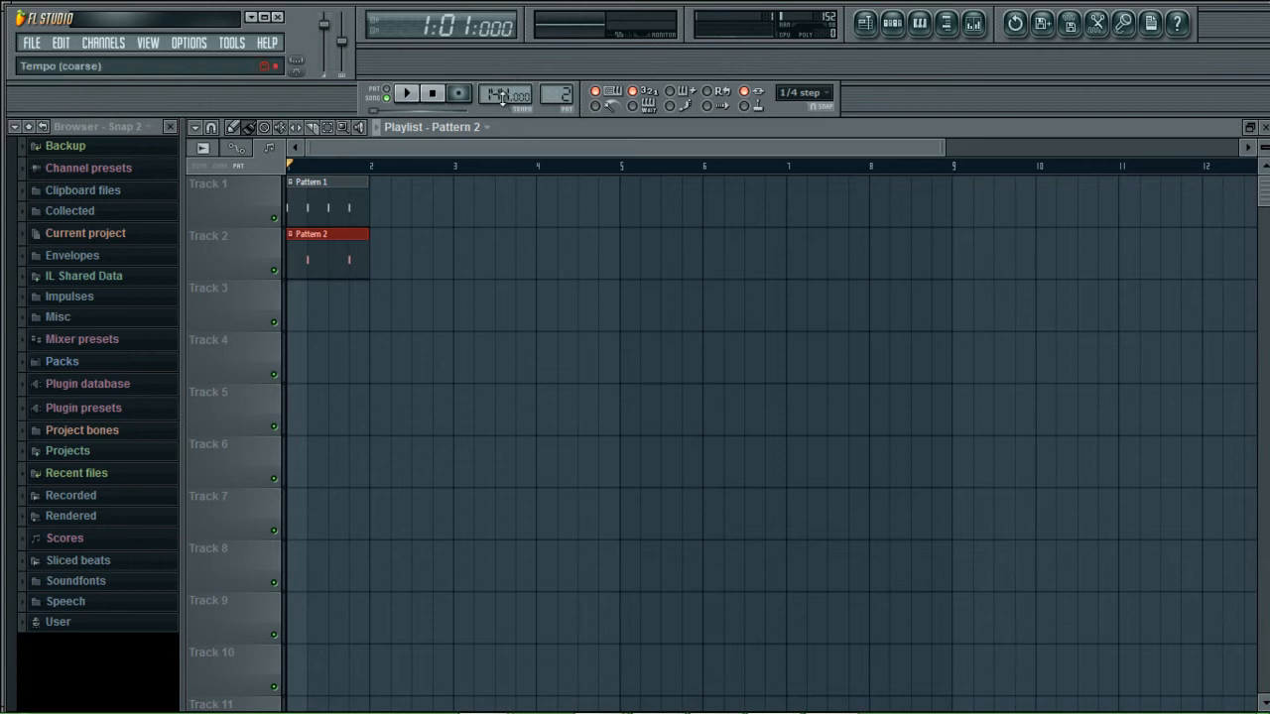
pyautogui.moveTo(499, 94); pyautogui.dragTo(498, 155)
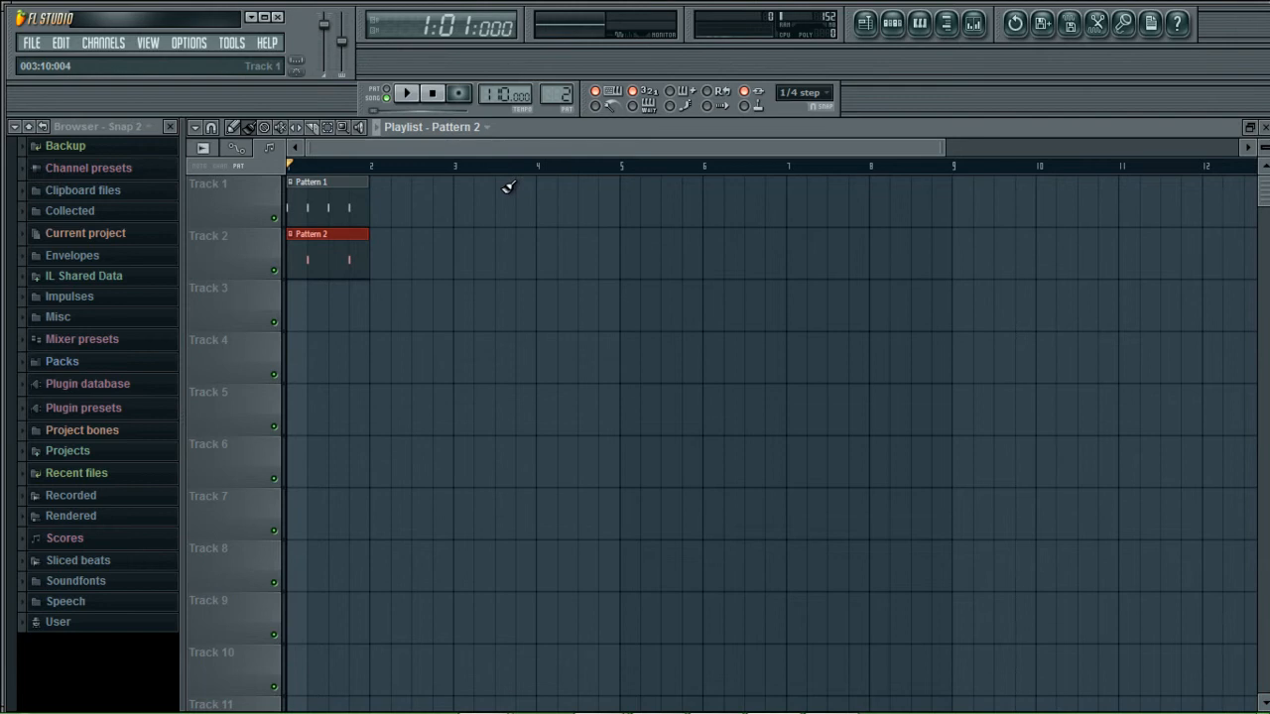
pyautogui.click(407, 93)
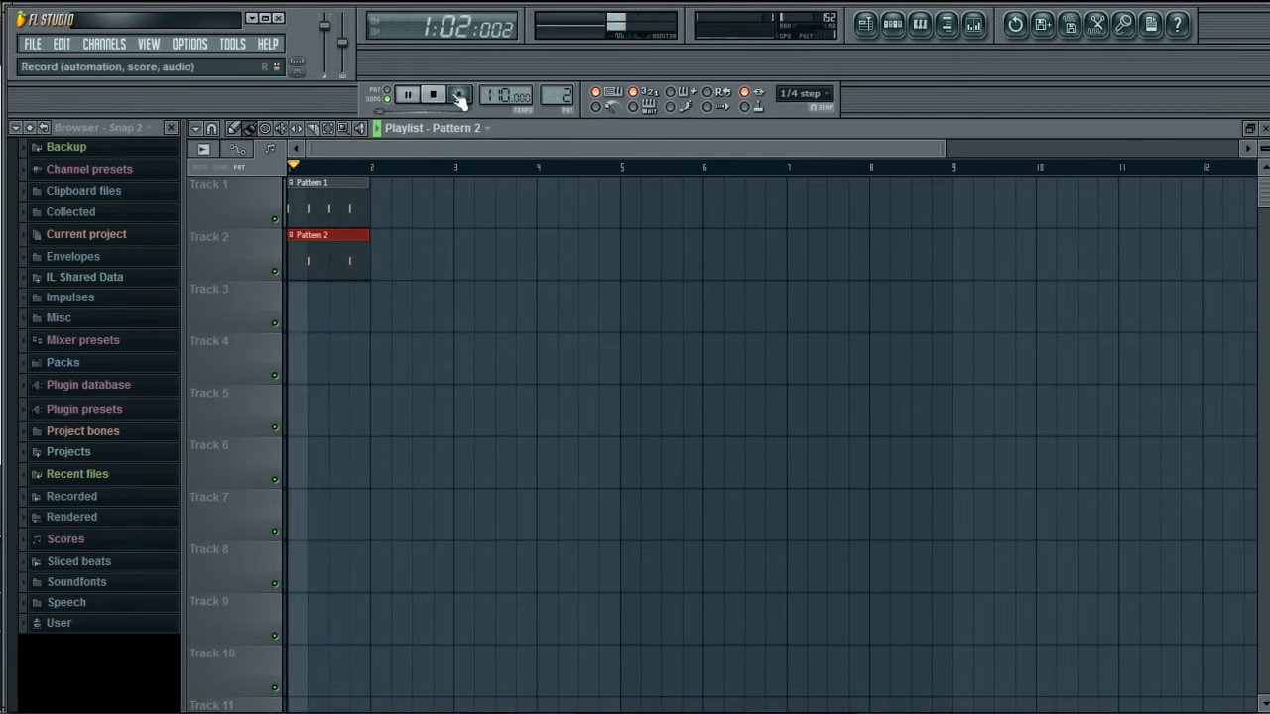
pyautogui.press('space')
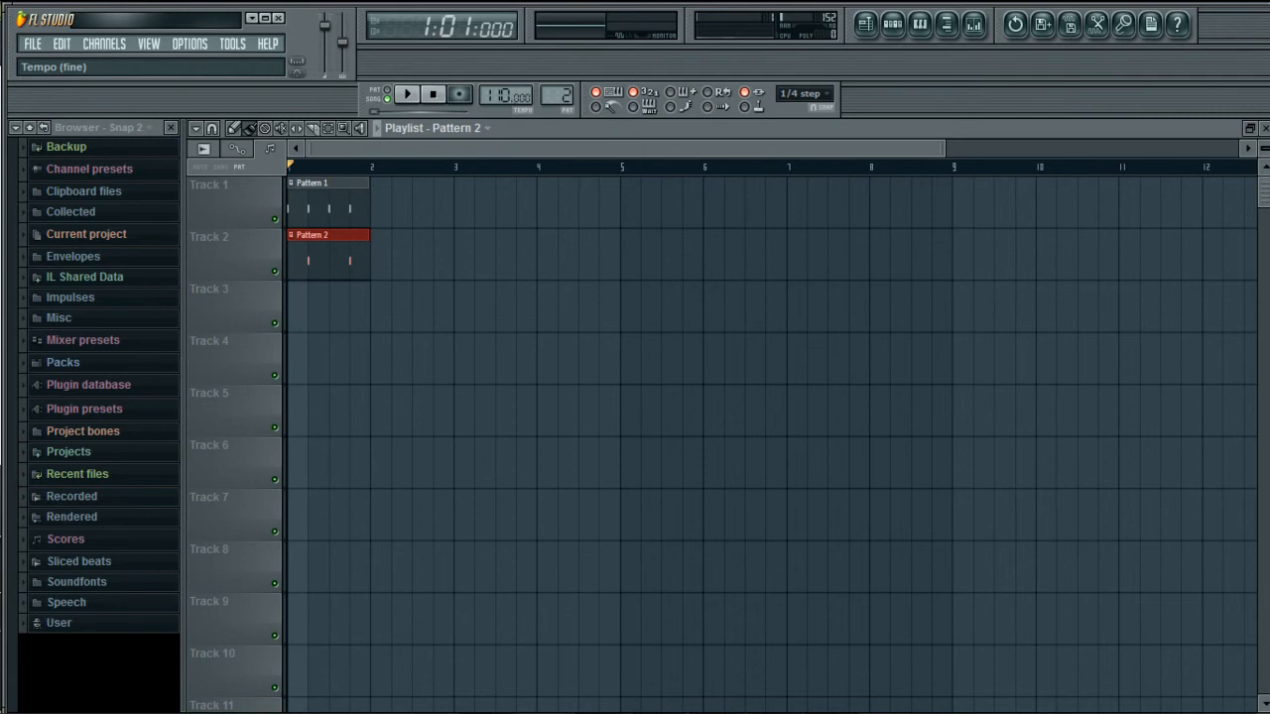
# - Set the project tempo to 90 BPM and audition the song at that speed
pyautogui.moveTo(497, 96); pyautogui.dragTo(497, 115)
pyautogui.click(408, 95)
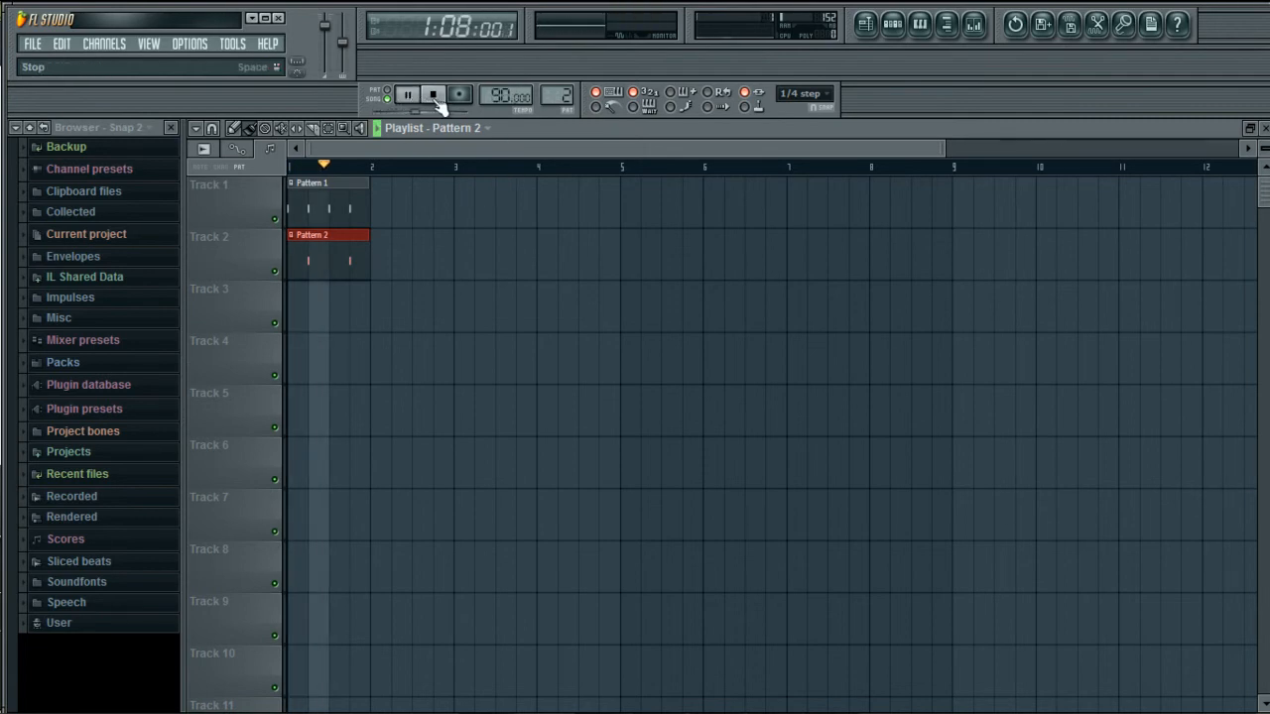
pyautogui.click(435, 97)
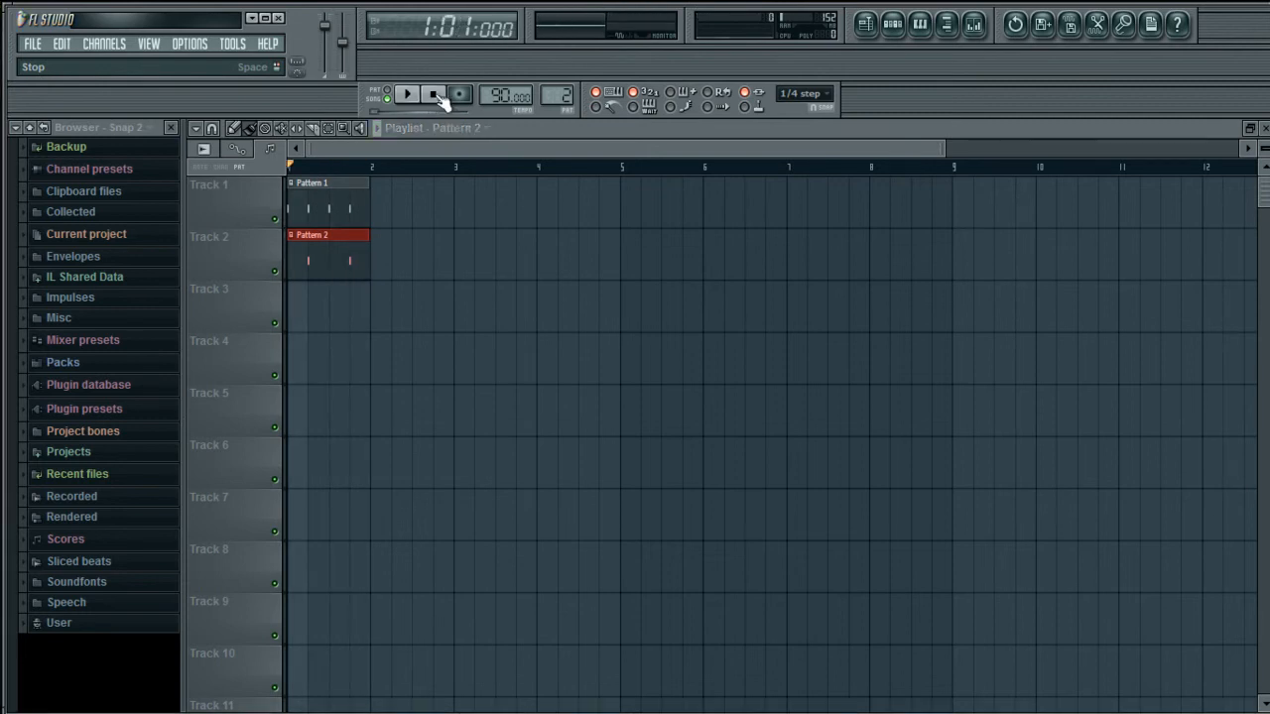
# - Open the piano roll for the Clap channel of Pattern 2
pyautogui.click(923, 32)
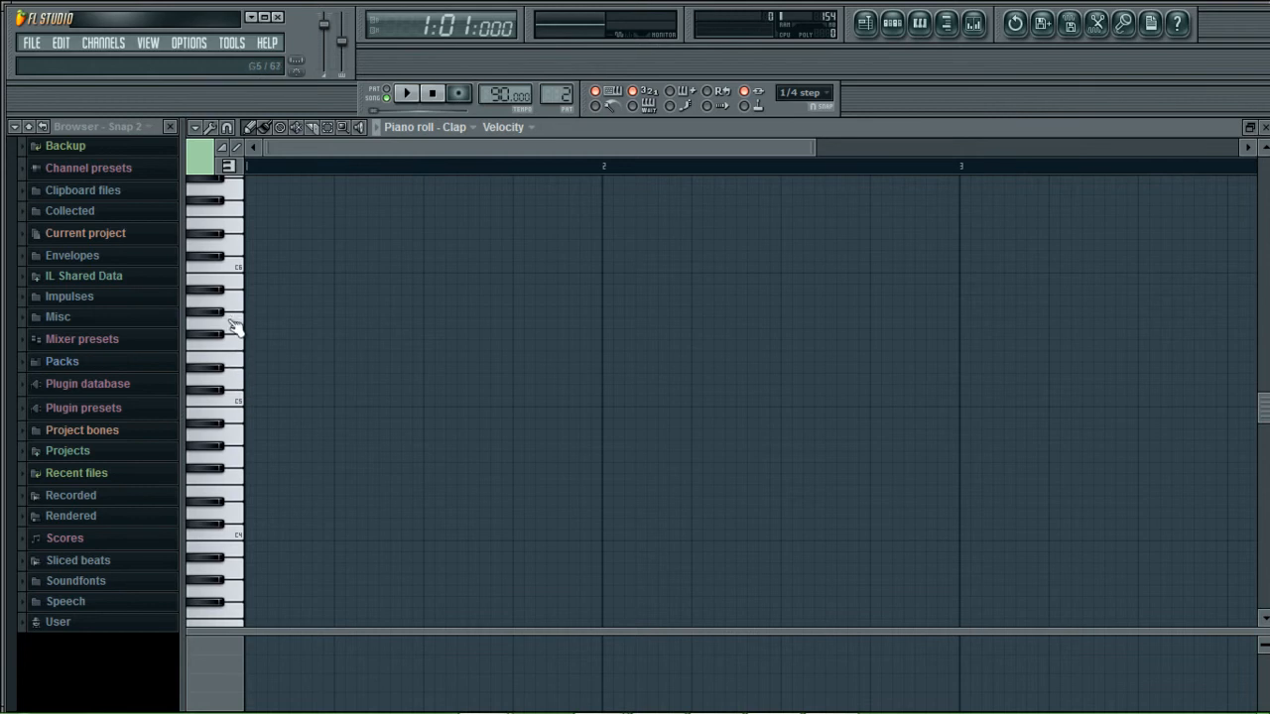
# - Audition the Clap sound at several pitches on the piano roll keyboard, finishing on C5
pyautogui.scroll(-1, 238, 337)
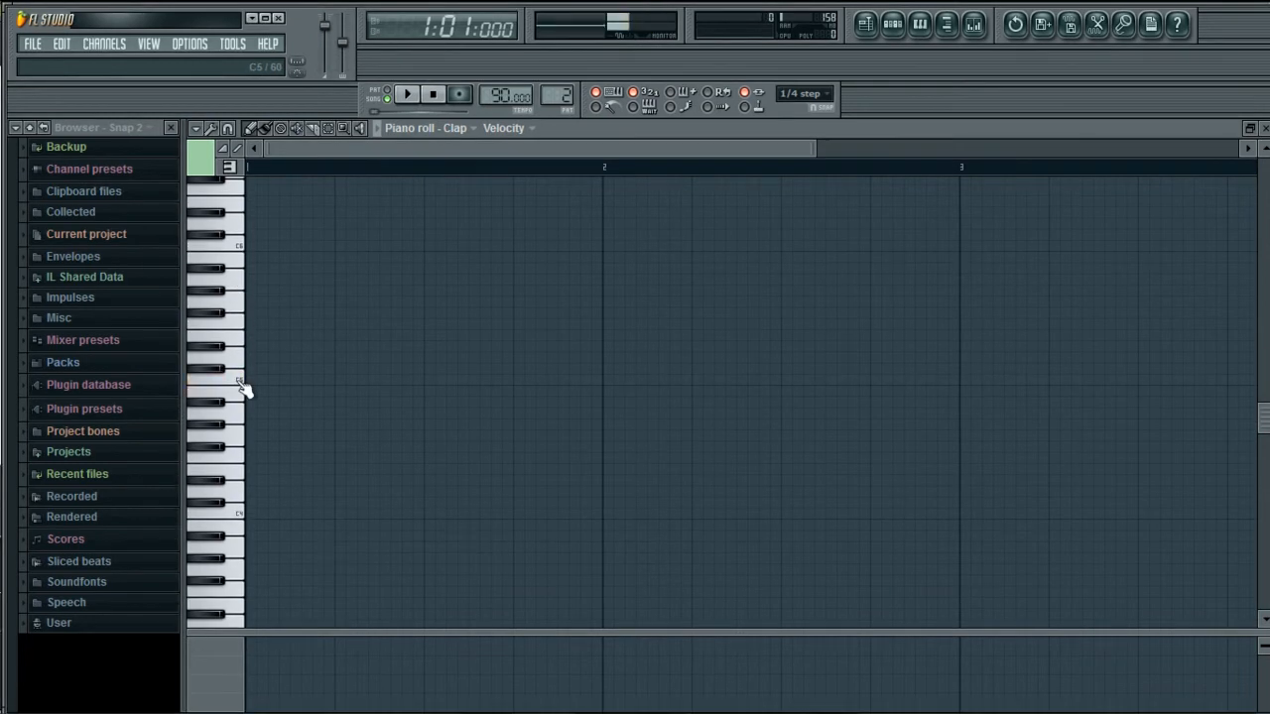
pyautogui.click(237, 342)
pyautogui.click(233, 378)
pyautogui.click(238, 408)
pyautogui.click(238, 442)
pyautogui.click(238, 461)
pyautogui.click(238, 498)
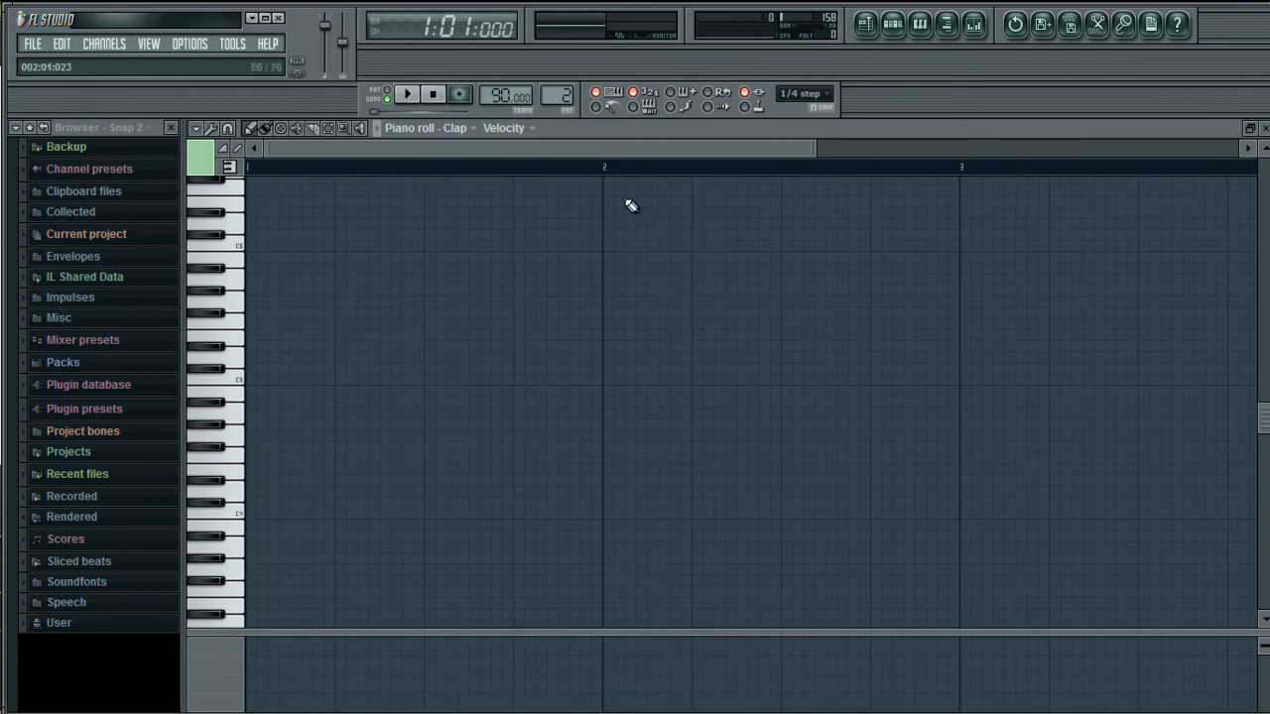
pyautogui.click(241, 385)
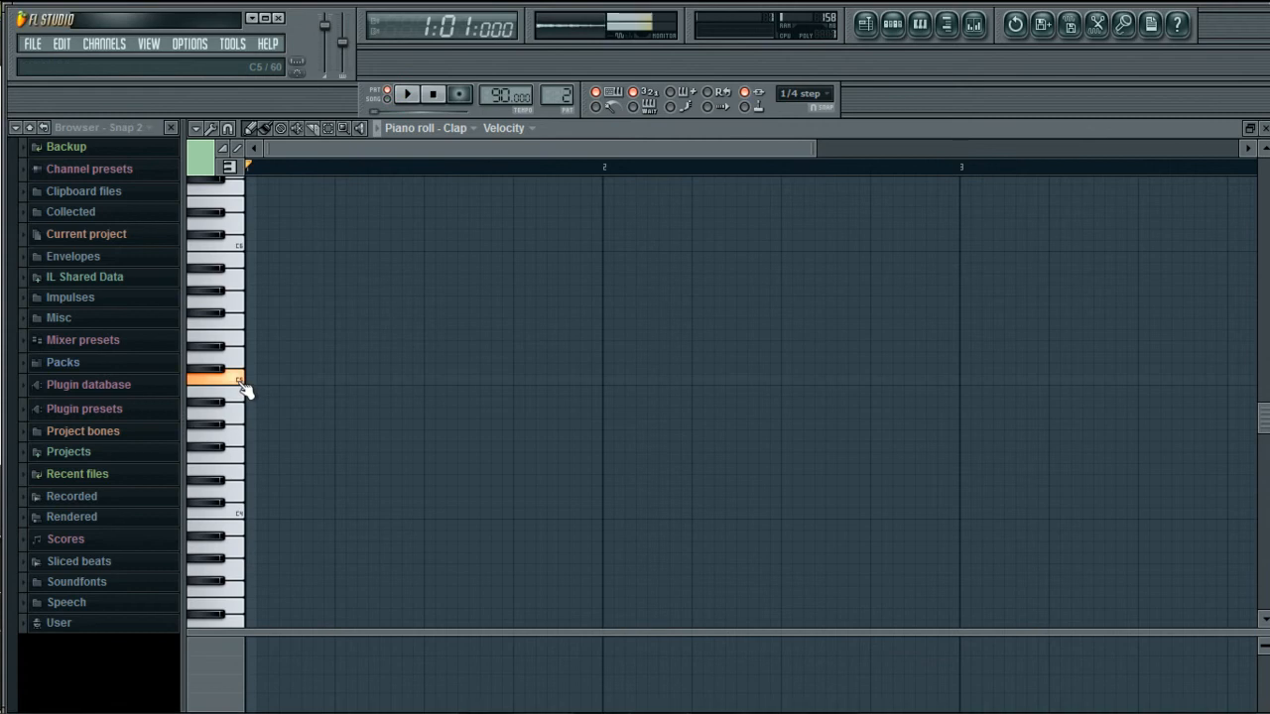
# - Place four C5 notes for the Clap, one on each beat of bar 1, and audition the pattern
pyautogui.click(250, 380)
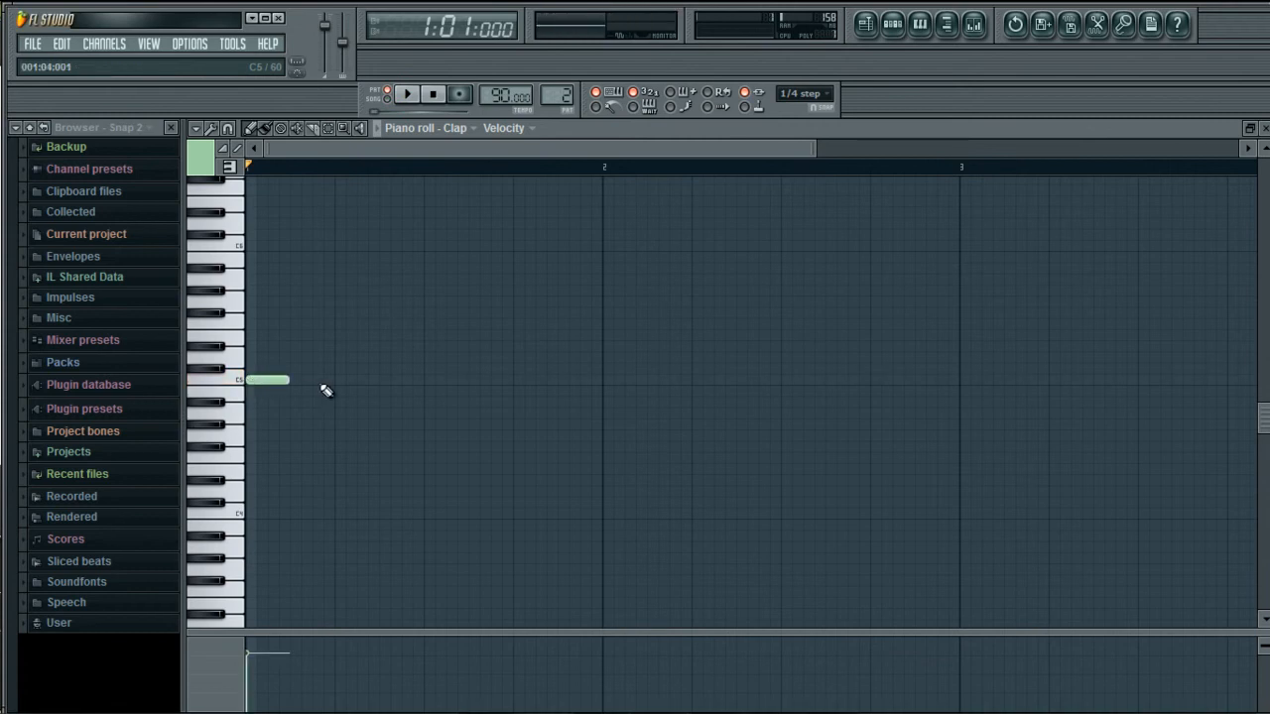
pyautogui.click(341, 381)
pyautogui.click(427, 383)
pyautogui.click(516, 382)
pyautogui.click(406, 94)
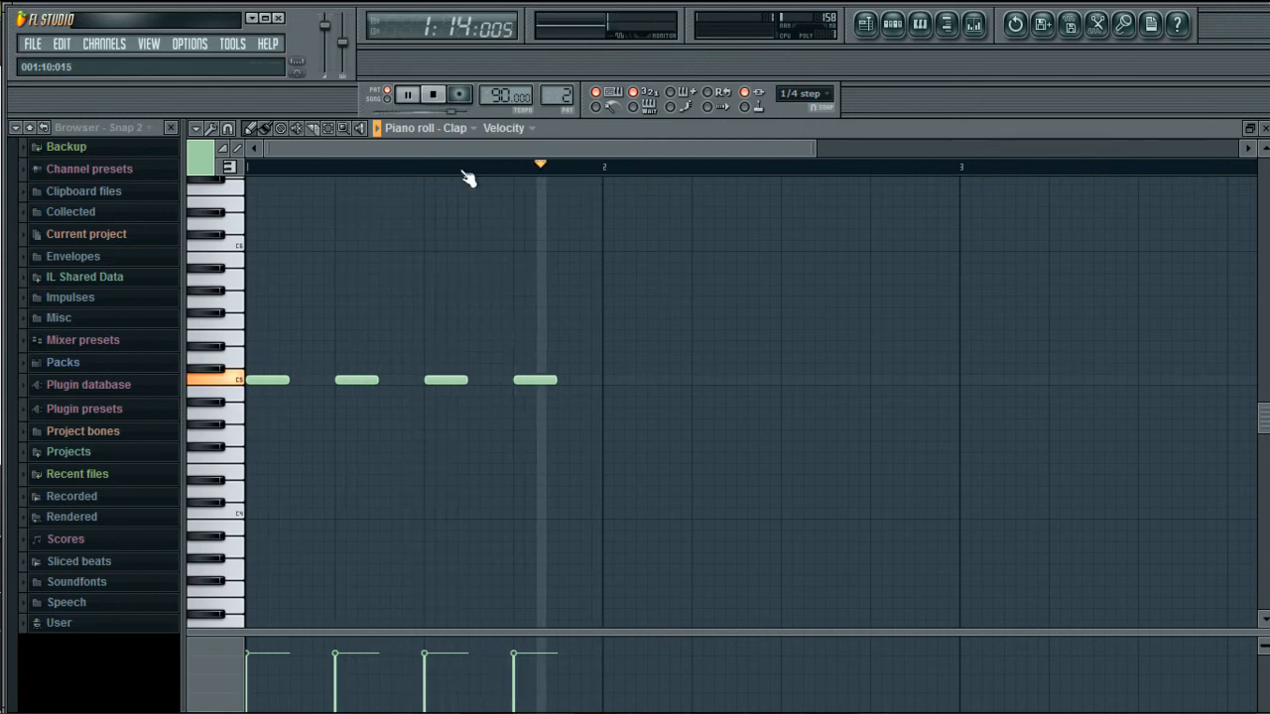
pyautogui.click(438, 96)
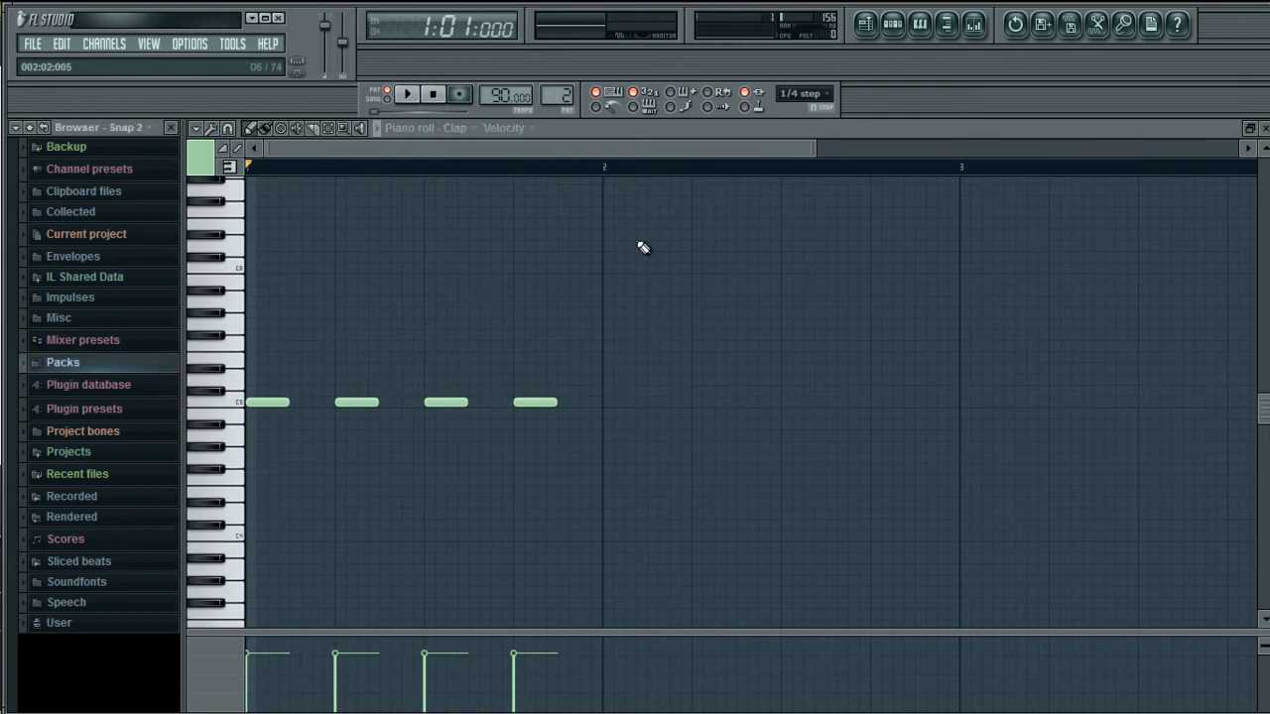
# - Hide the browser and bring it back into view
pyautogui.click(948, 25)
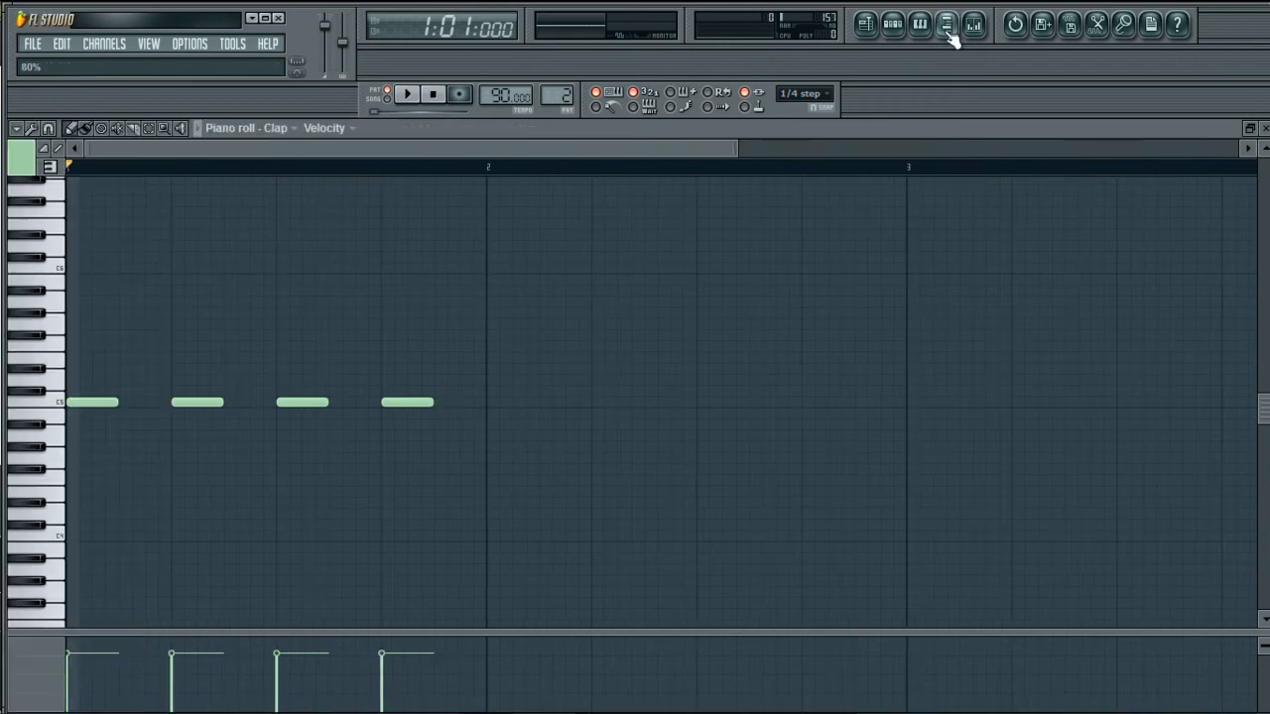
pyautogui.click(948, 27)
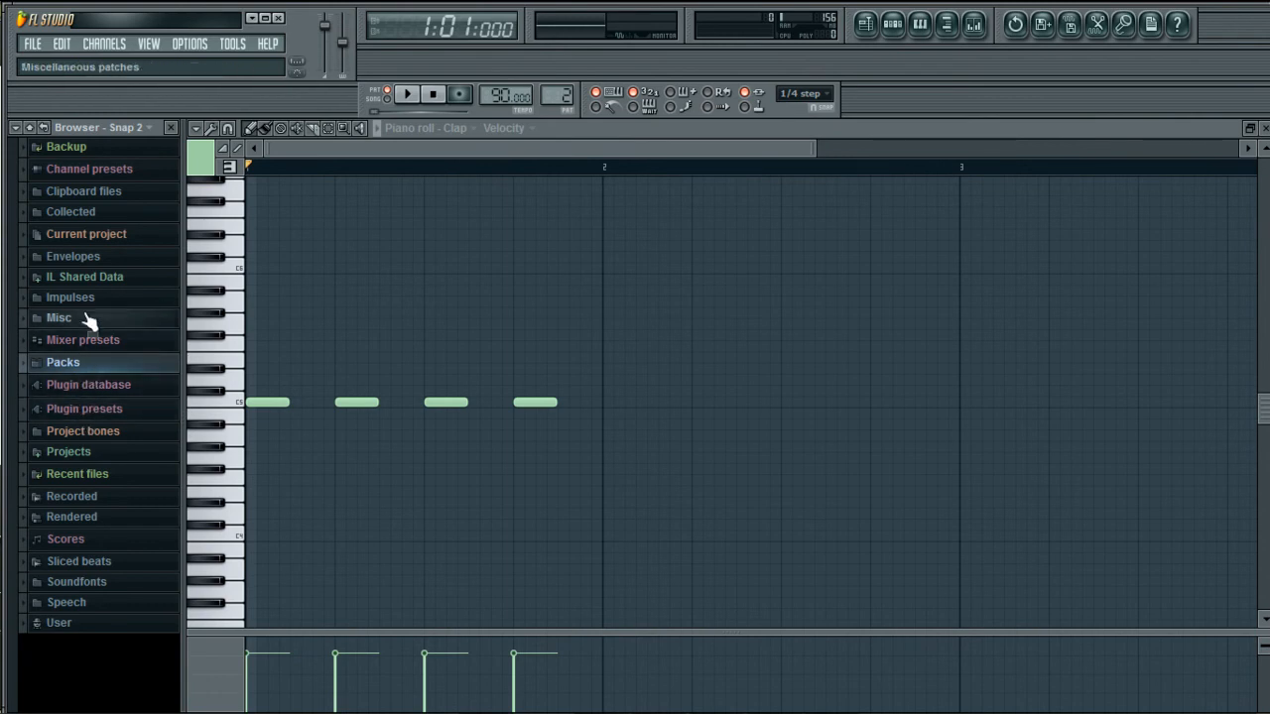
# - Add the HIP_Kick_2 sample from the Legacy HipHop pack as a new channel below Snare in the step sequencer
pyautogui.press('F6')
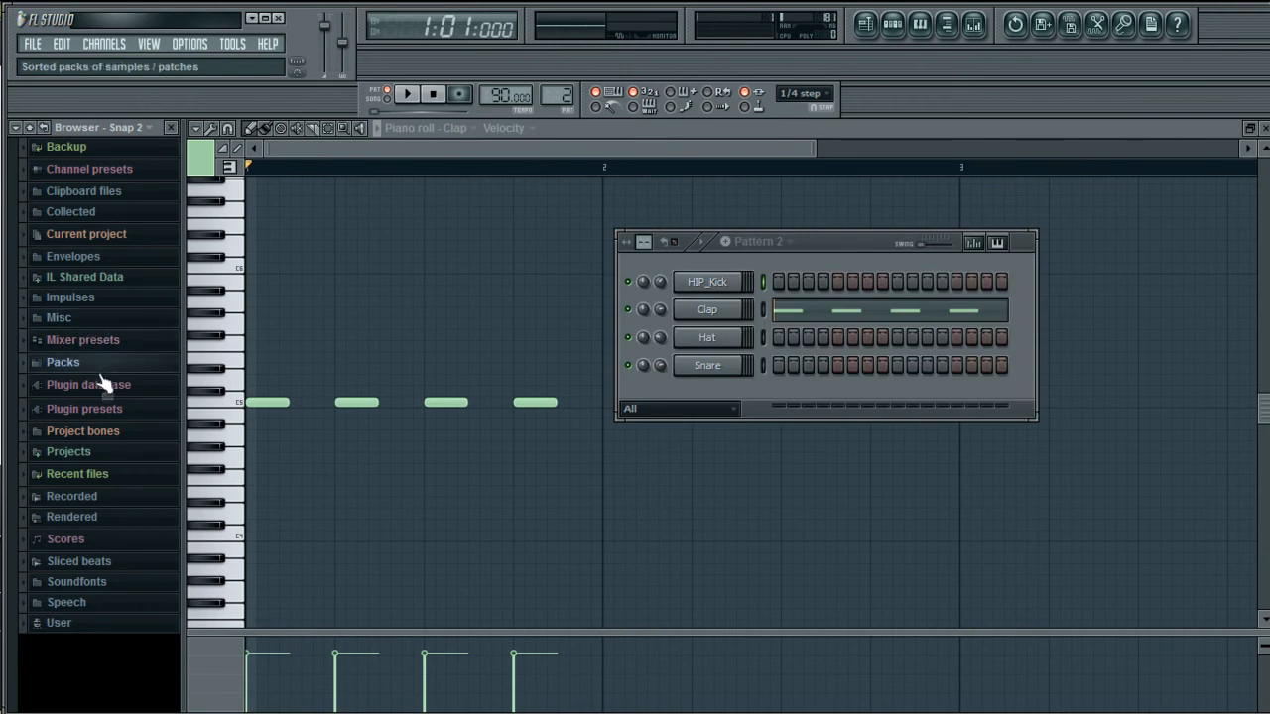
pyautogui.click(59, 363)
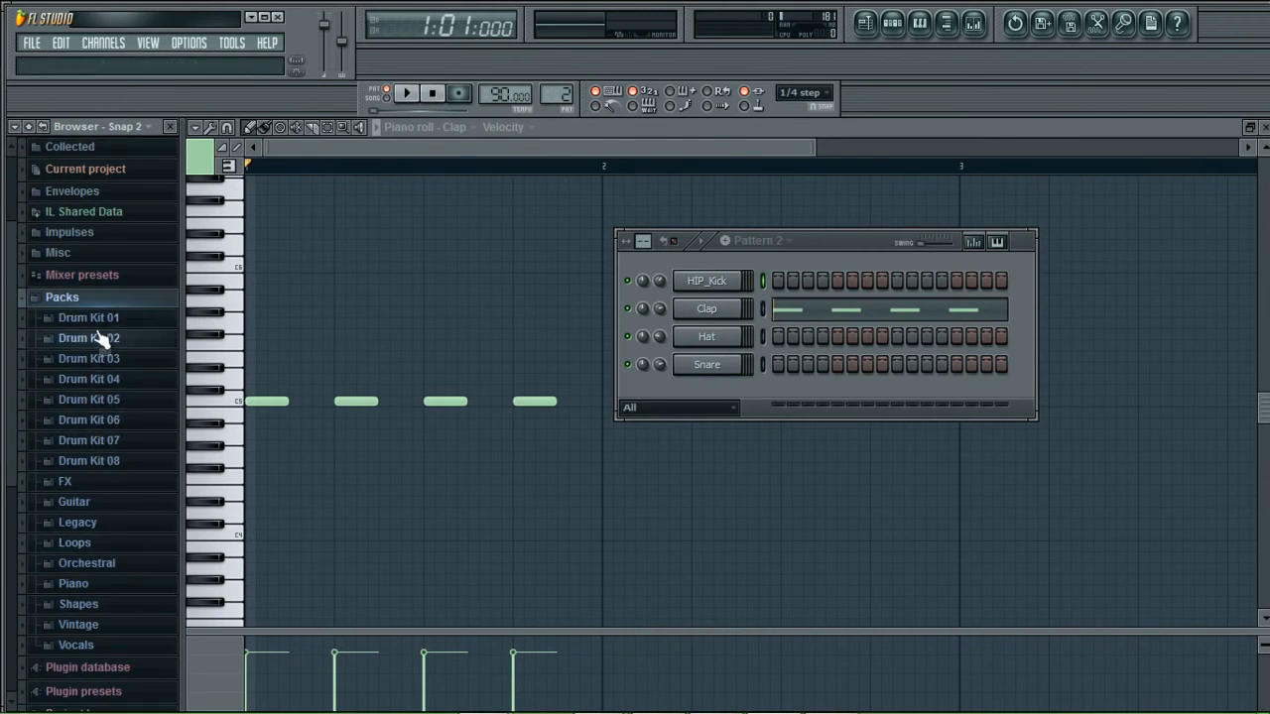
pyautogui.click(80, 523)
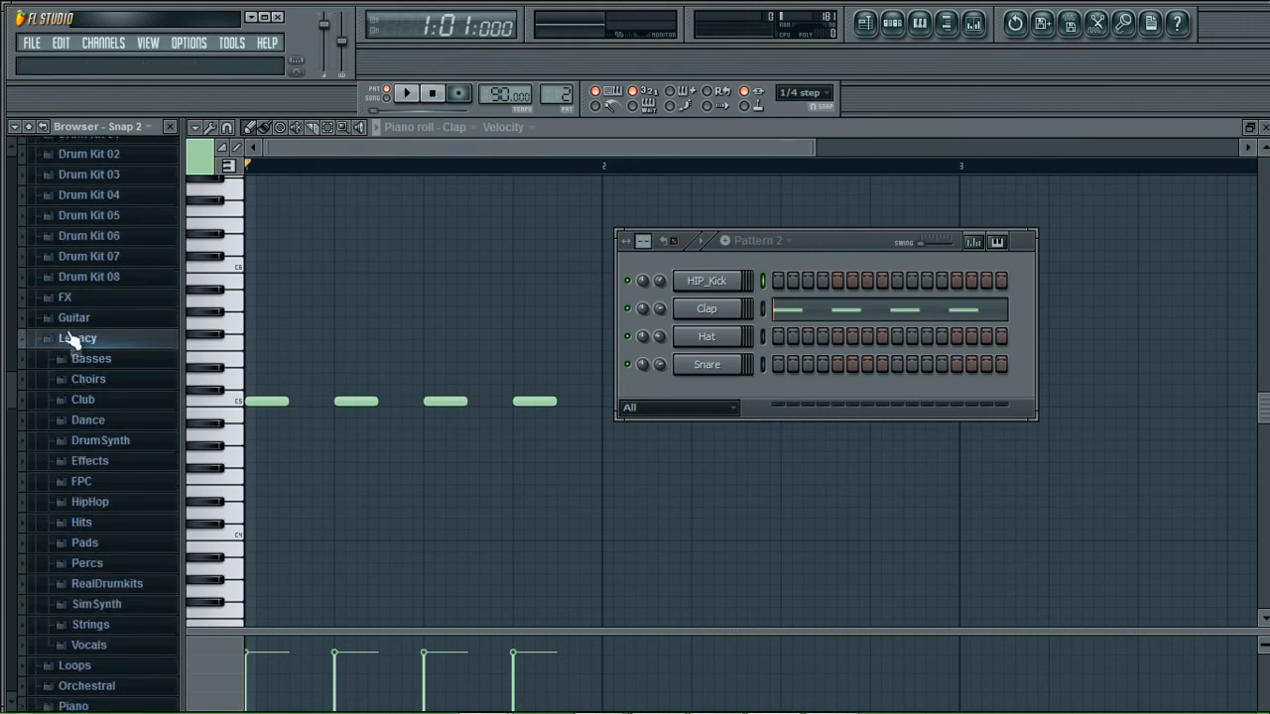
pyautogui.click(91, 504)
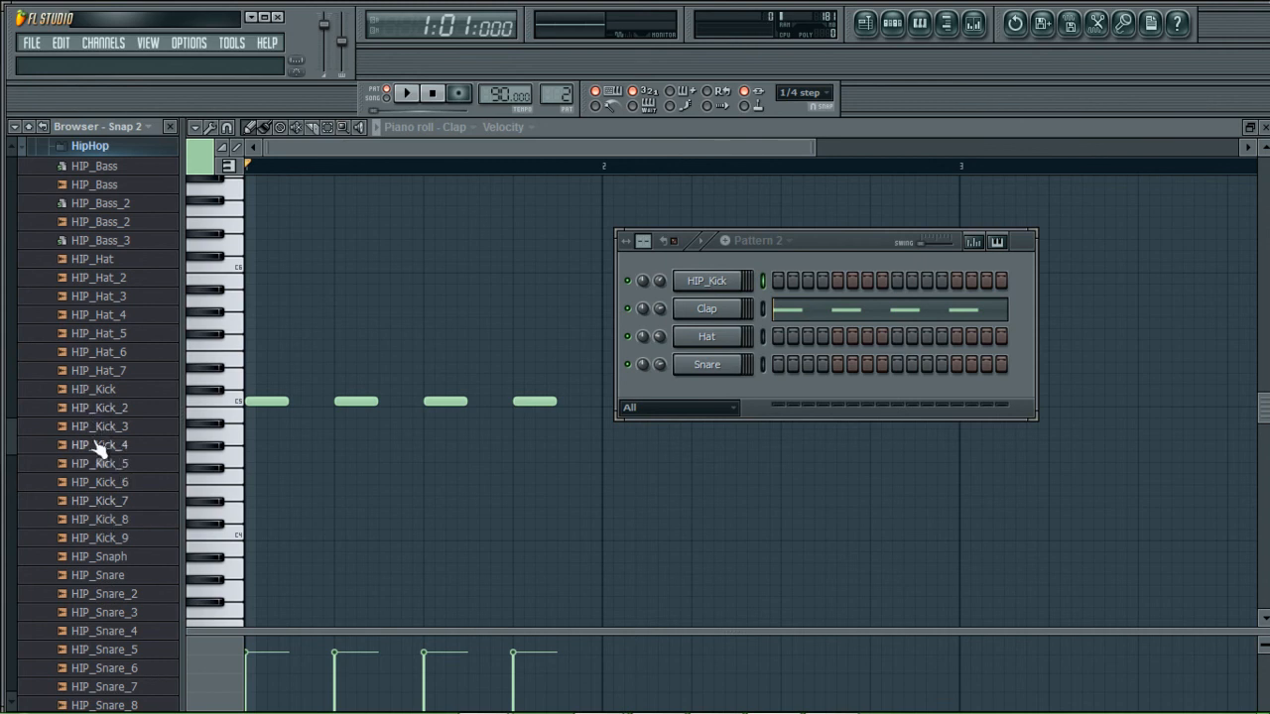
pyautogui.click(99, 408)
pyautogui.moveTo(99, 418); pyautogui.dragTo(710, 388)
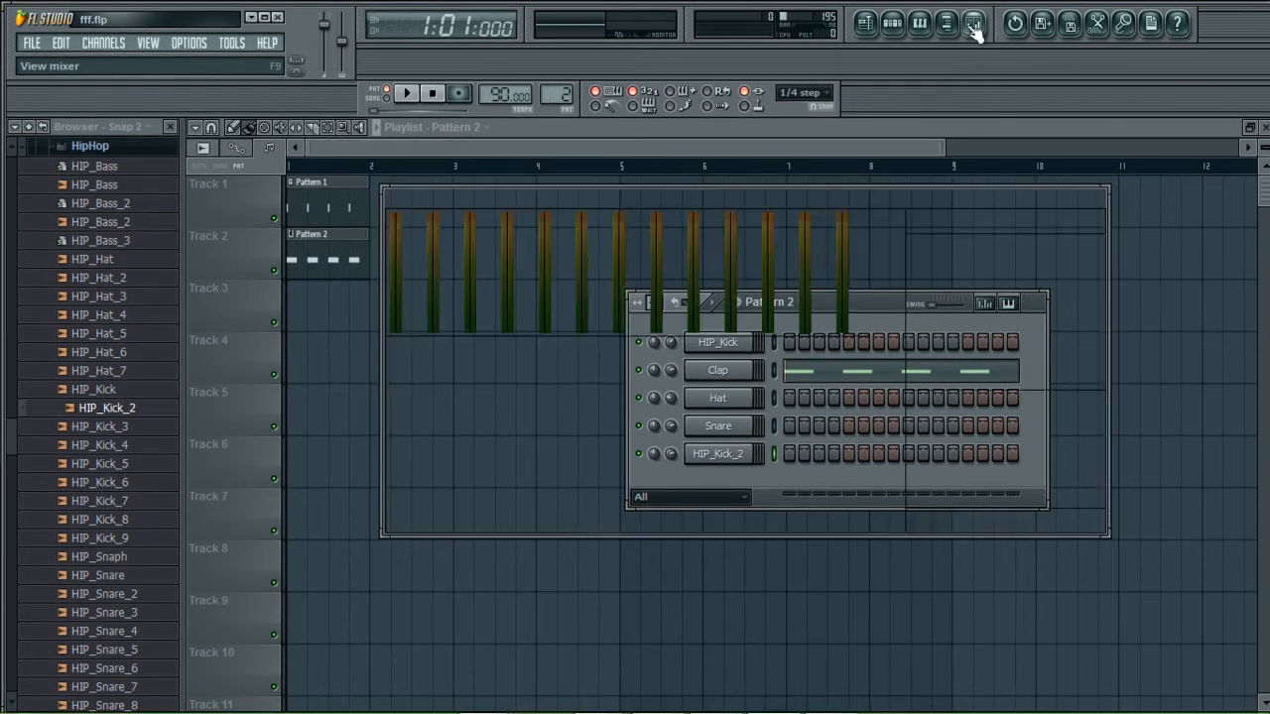
# - Open the mixer over the playlist
pyautogui.click(973, 27)
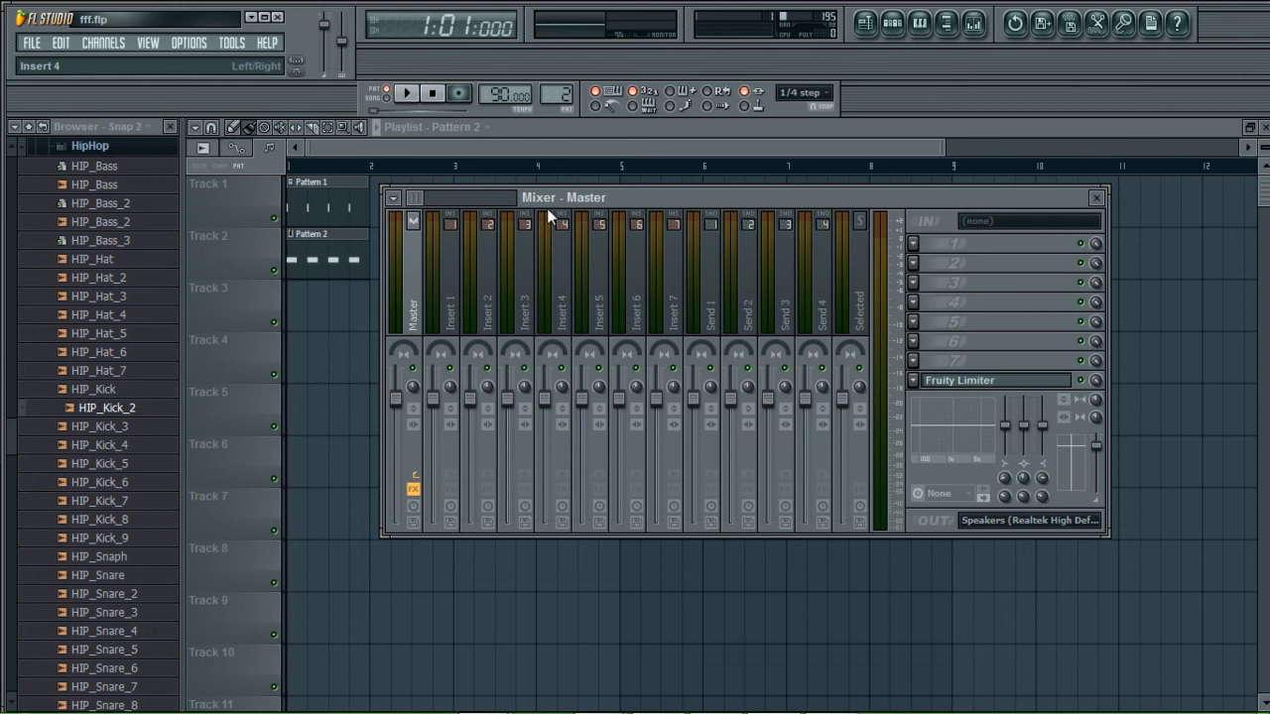